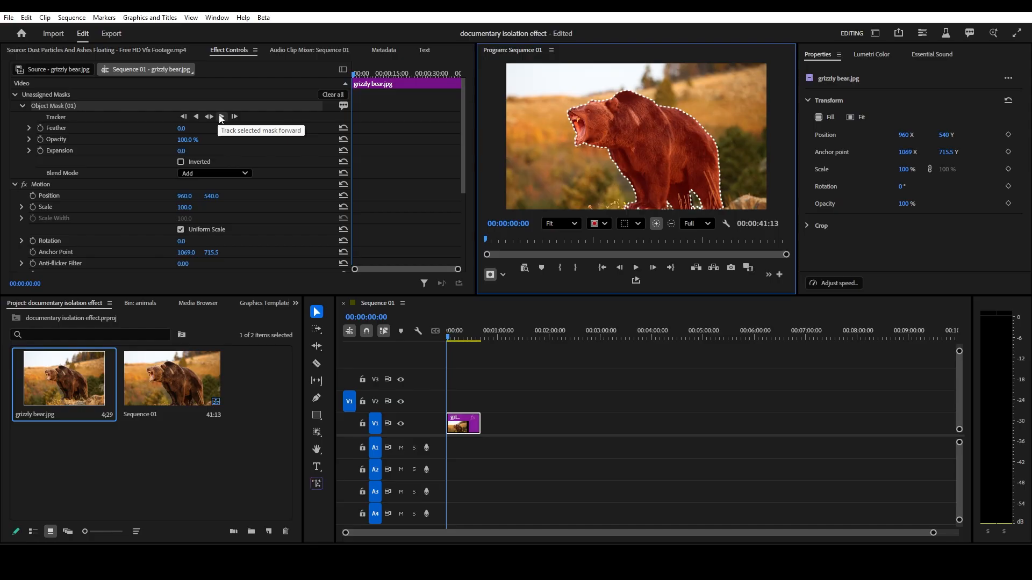
- Track the bear's object mask forward through the whole clip
click(221, 117)
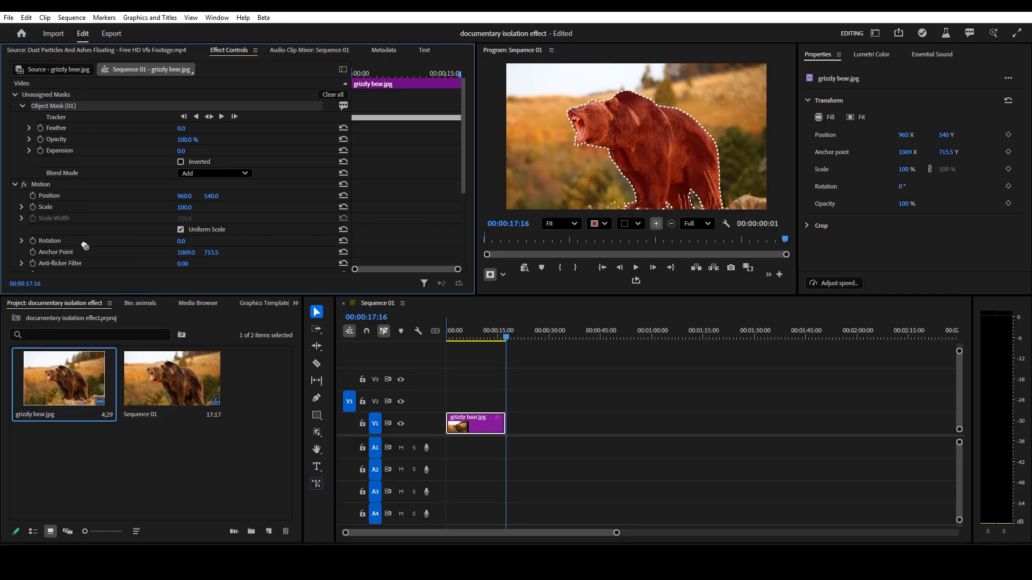
scroll(83, 253, down, 4)
drag(83, 270, 60, 212)
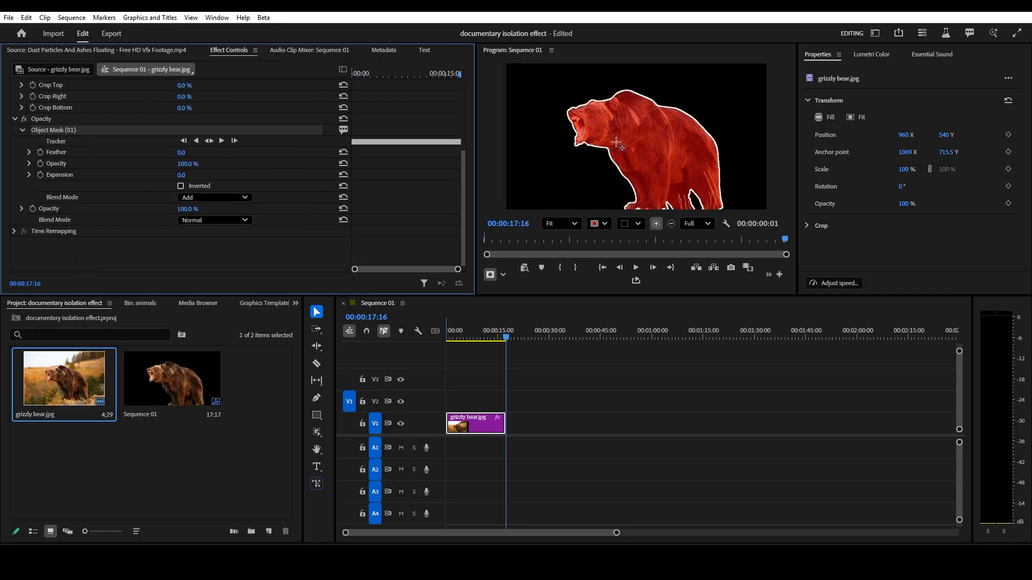
click(569, 371)
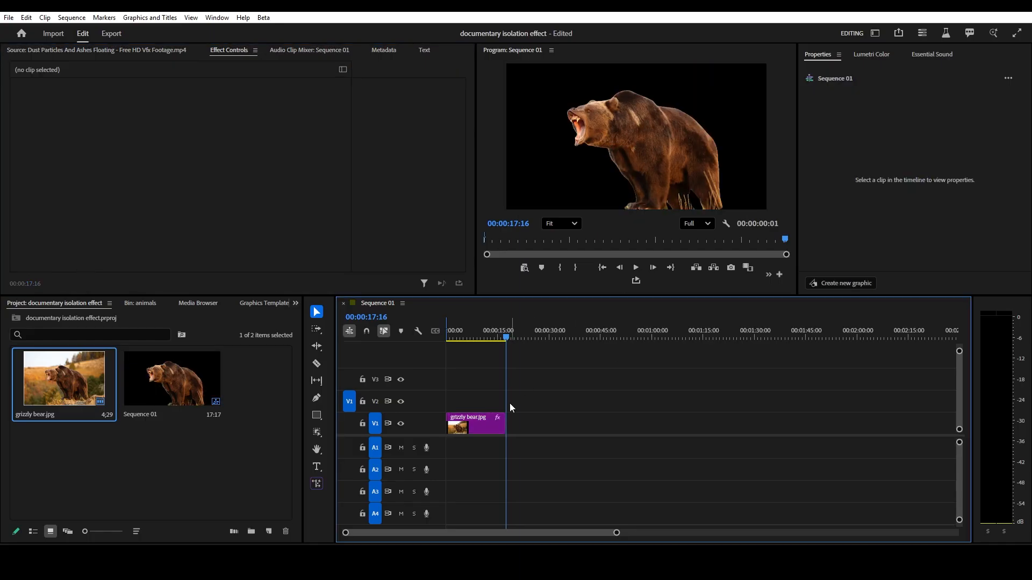
- Duplicate the bear clip onto track V2 and invert the object mask on the lower copy
mouse_move(477, 427)
mouse_down()
mouse_move(473, 405)
mouse_move(474, 420)
mouse_up()
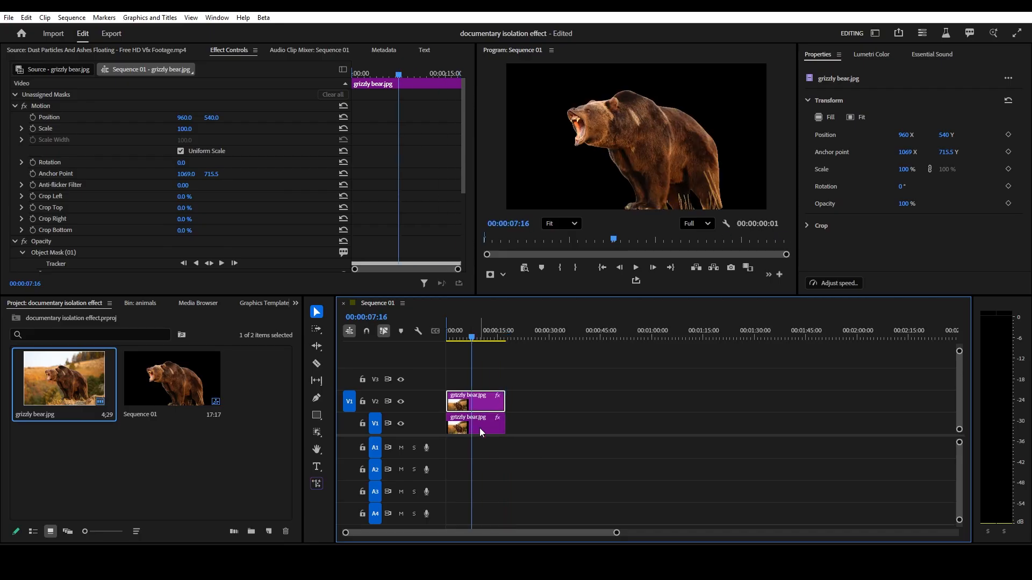
click(480, 428)
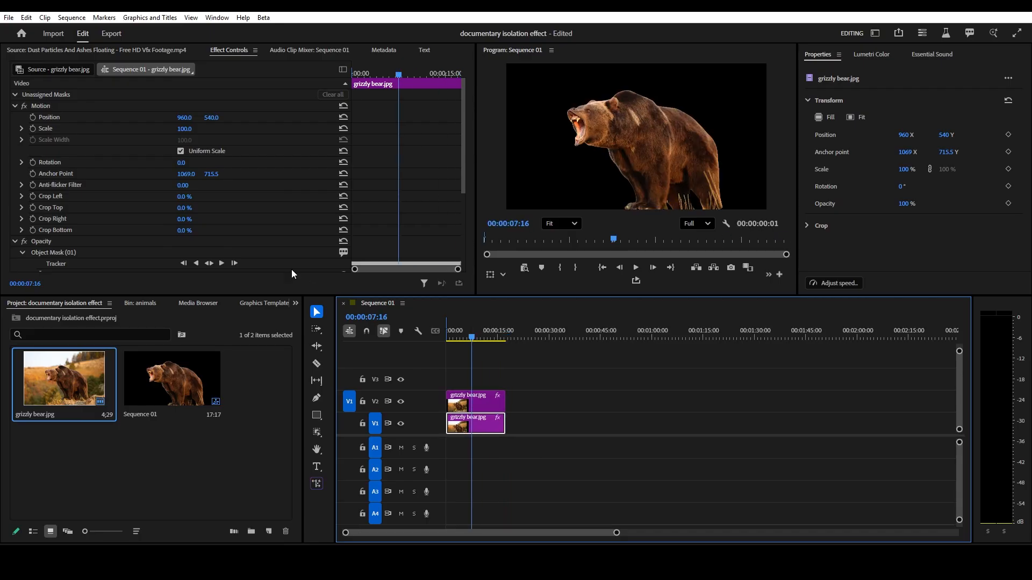
scroll(203, 230, down, 3)
click(181, 221)
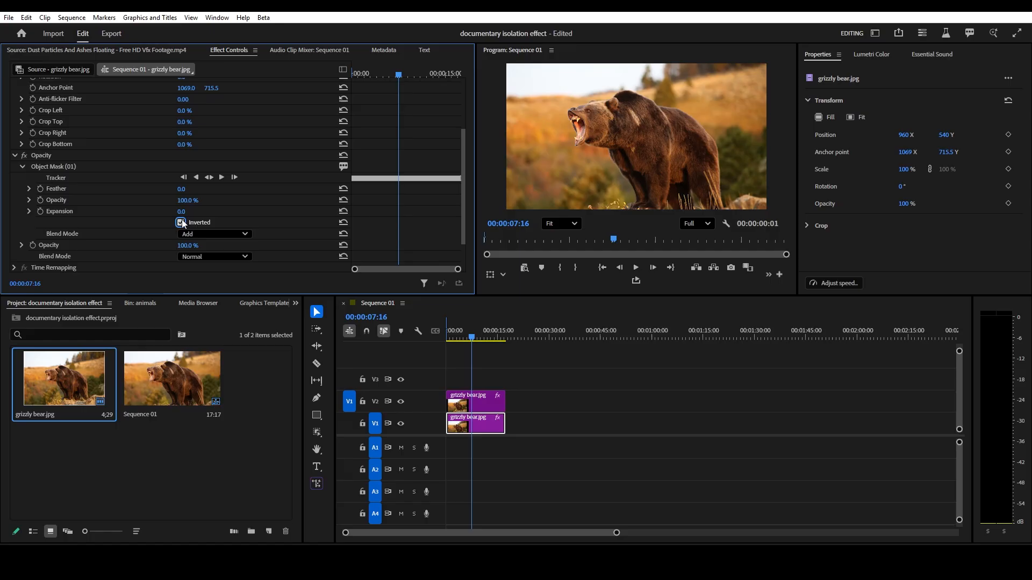
- Toggle the tracks' output to preview the masked bear and the inverted background separately
click(401, 402)
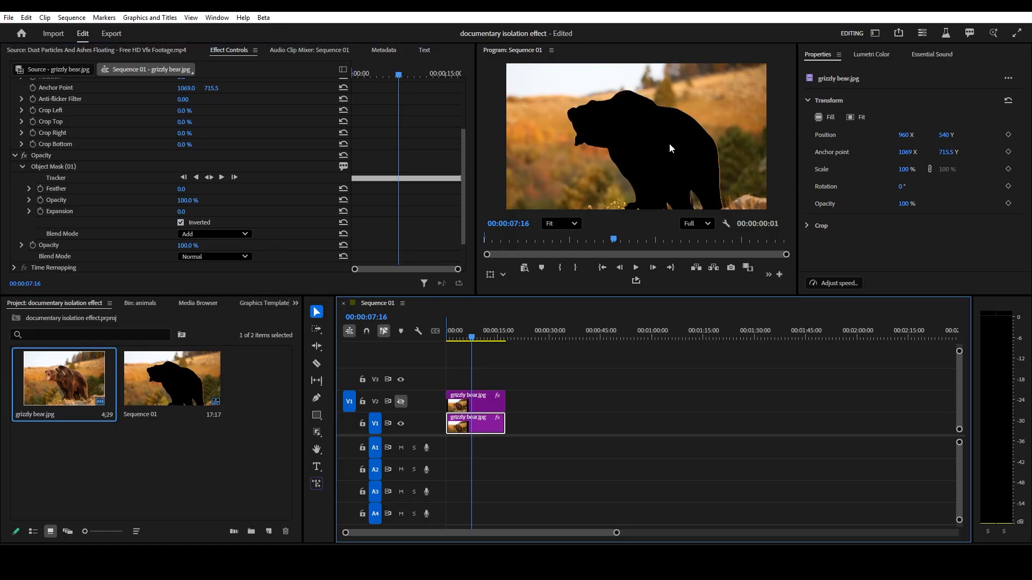
click(401, 402)
click(401, 423)
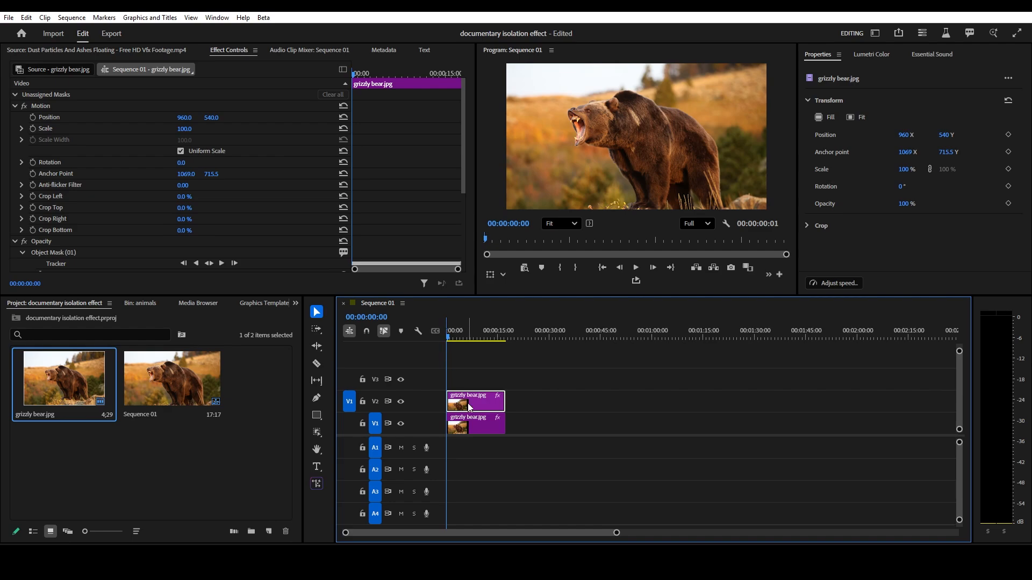
- Keyframe the V2 bear clip's Scale at the start and set it to 110 at 15 frames
drag(189, 131, 192, 131)
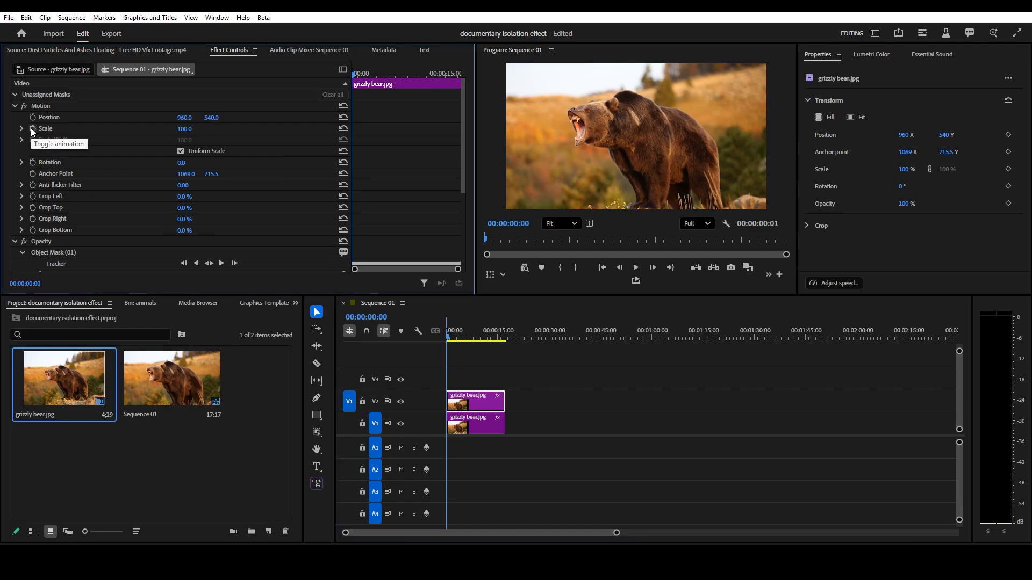
click(33, 128)
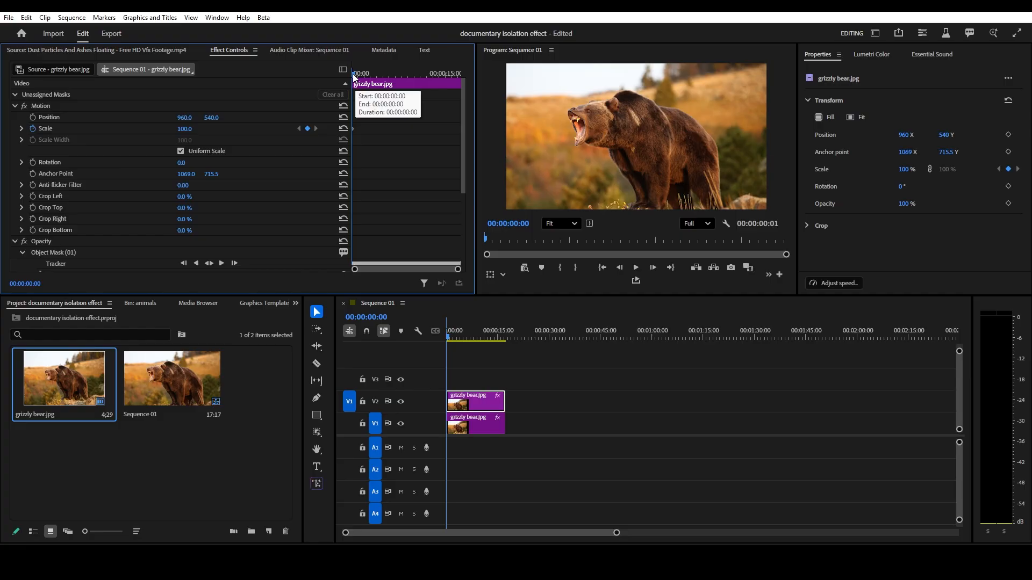
key(shift+Right)
key(shift+Right)
key(shift+Right)
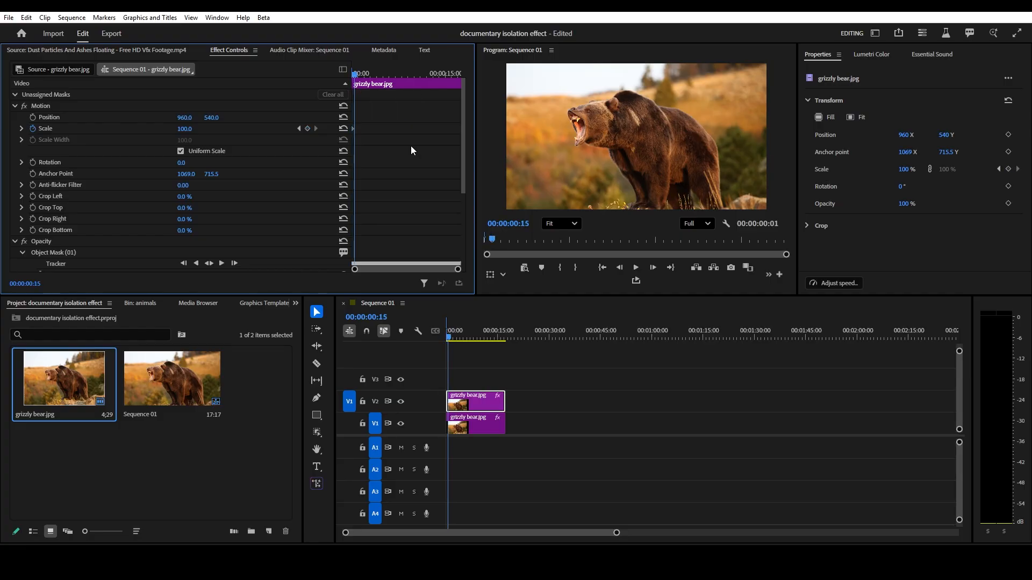
click(192, 128)
text(1)
text(10)
key(Return)
- Apply Ease Out to the second Scale keyframe and move it to about 1 second
key(Home)
key(equal)
key(equal)
key(equal)
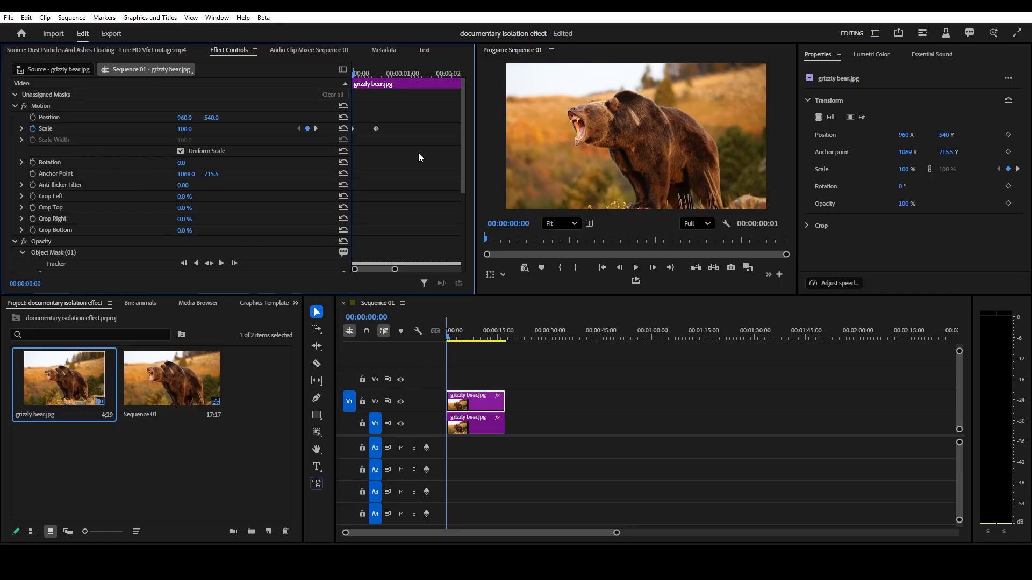
right_click(377, 128)
click(356, 130)
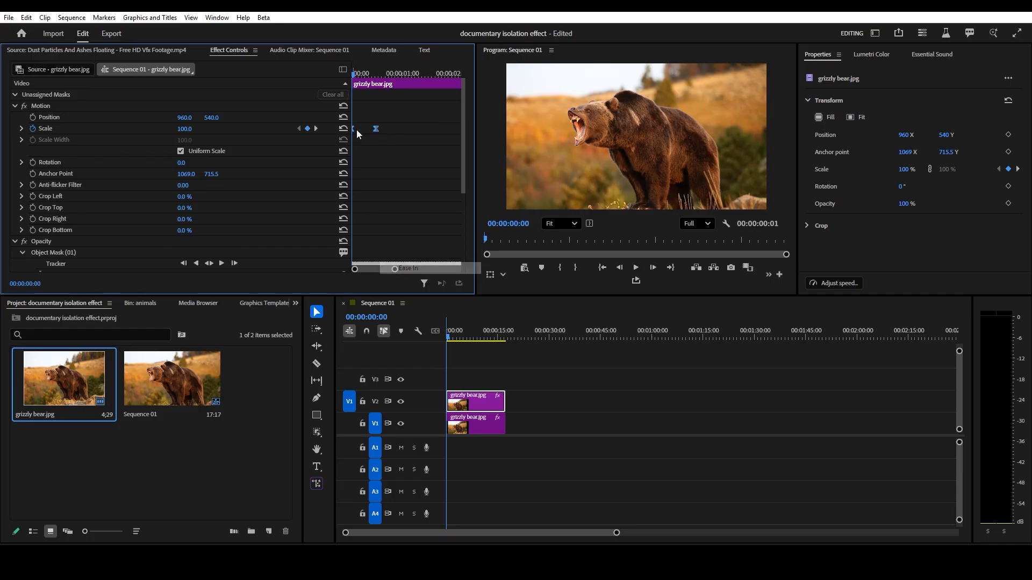
right_click(375, 125)
click(423, 277)
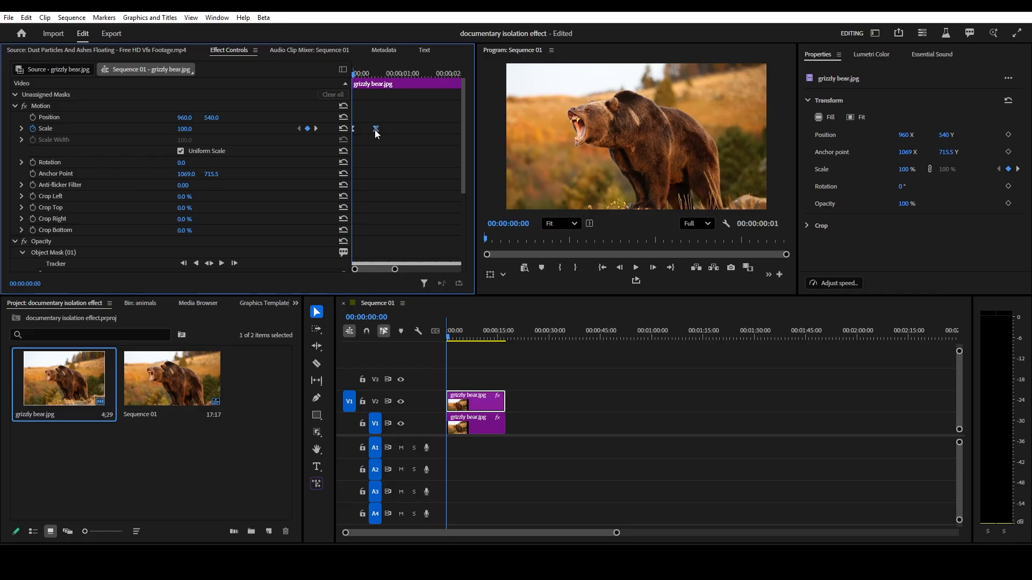
drag(375, 128, 400, 129)
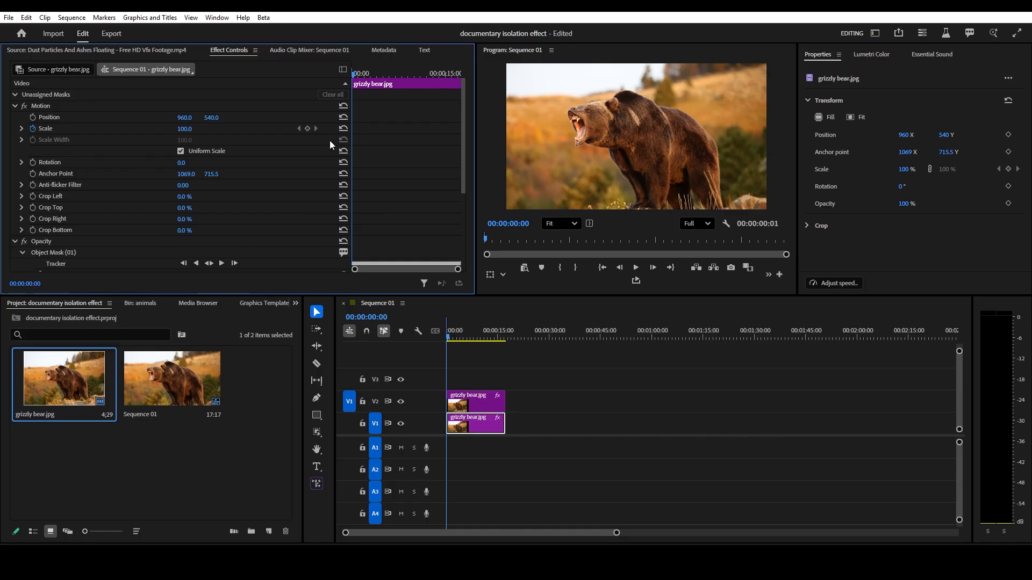
- Step through the top bear clip's Scale keyframes to check the zoom animation
click(305, 129)
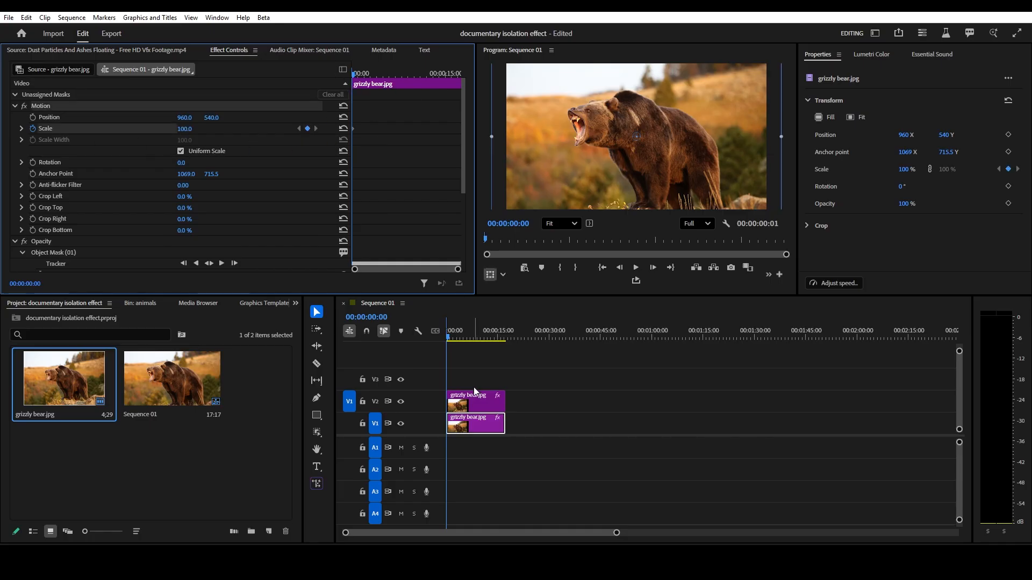
click(465, 406)
click(315, 129)
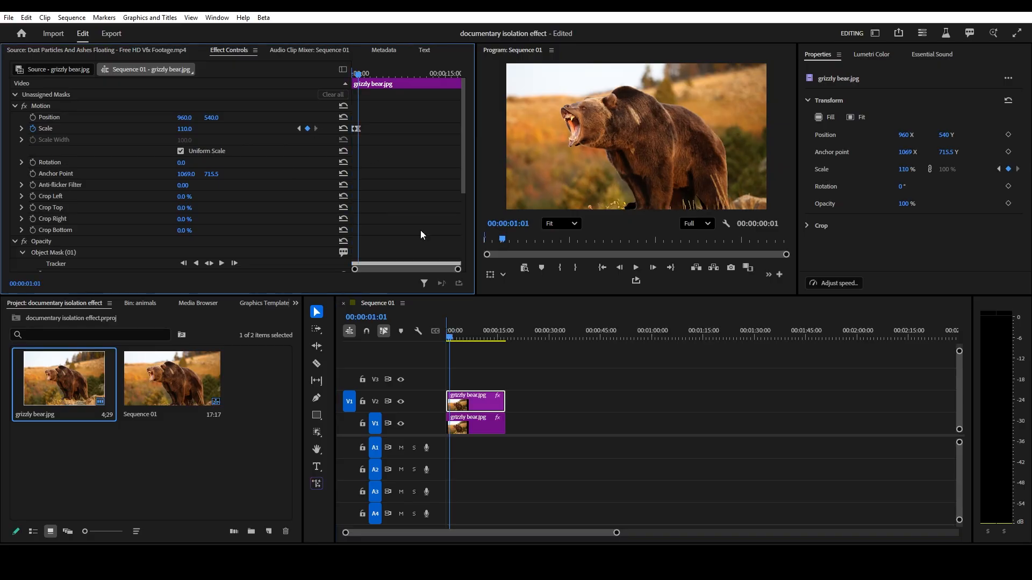
- Apply Ease In to the first Scale keyframe of the bear clip
click(498, 427)
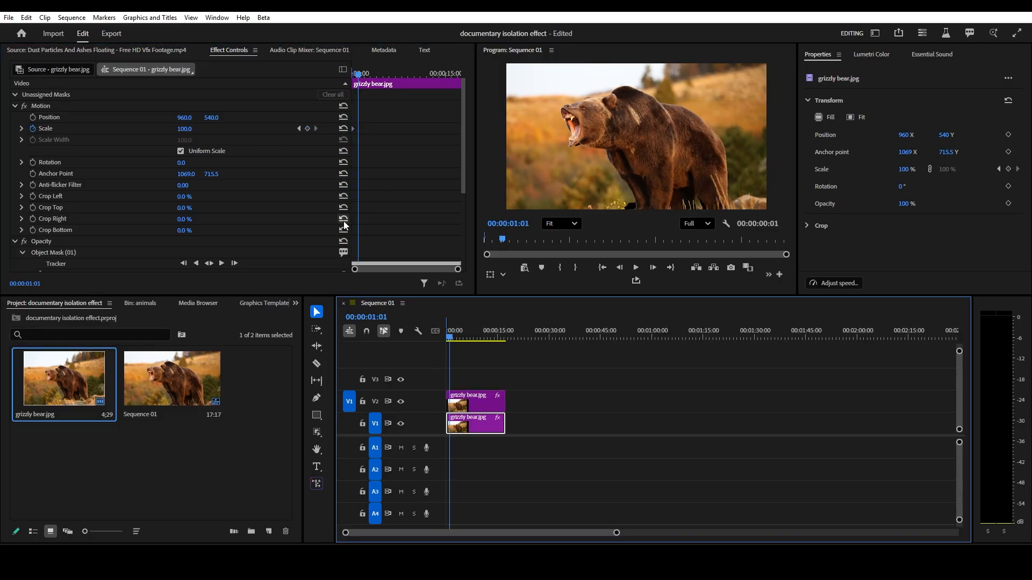
drag(191, 129, 188, 130)
click(298, 129)
right_click(359, 129)
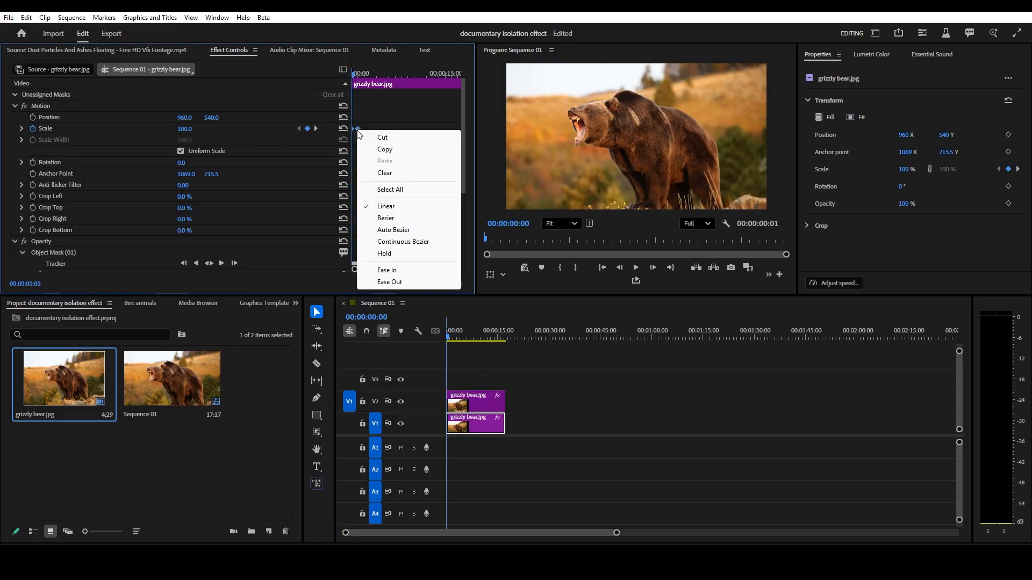
click(395, 271)
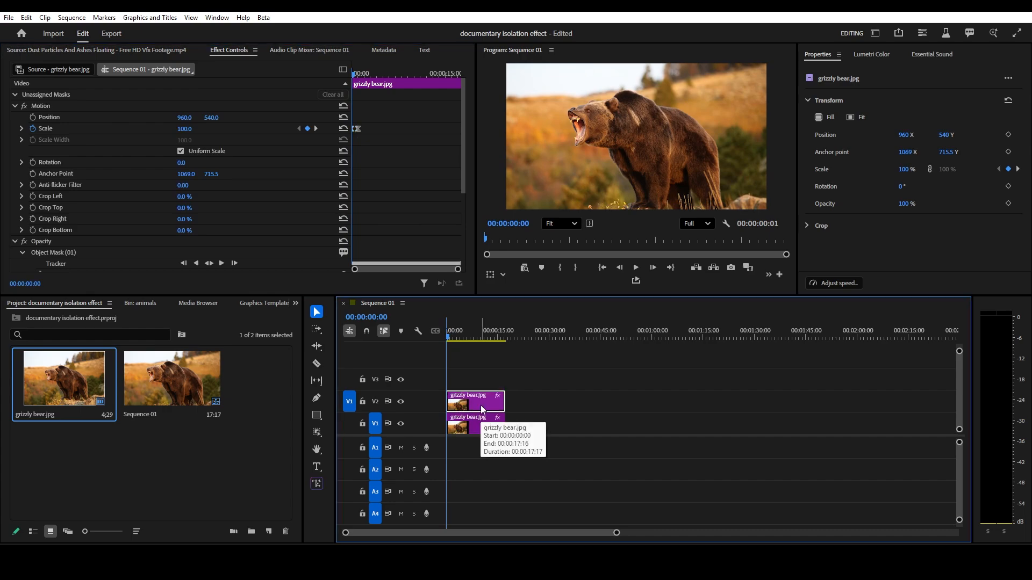
- Move the top bear clip up to track V3 and create a new adjustment layer
drag(481, 405, 482, 380)
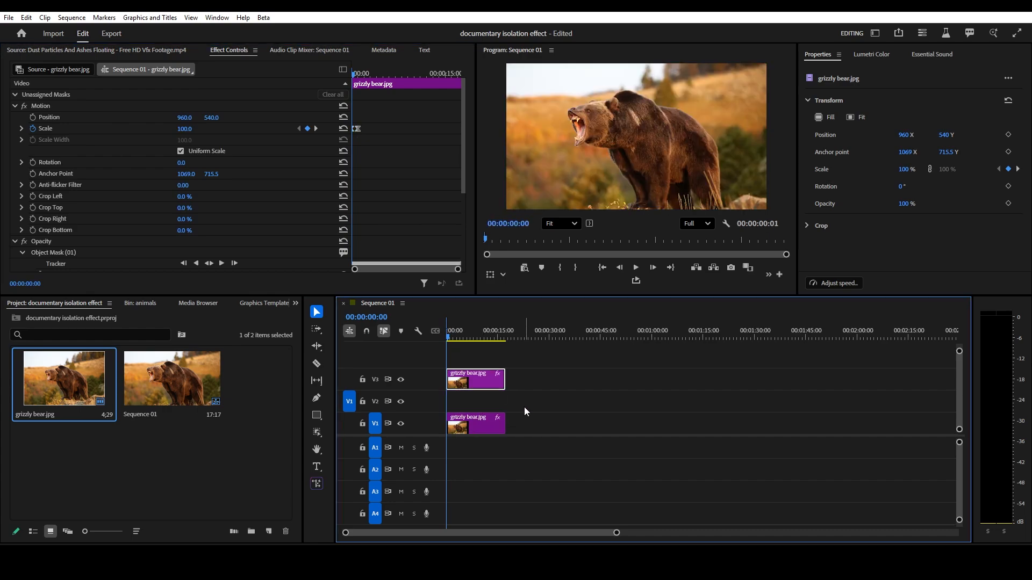
click(249, 440)
click(269, 531)
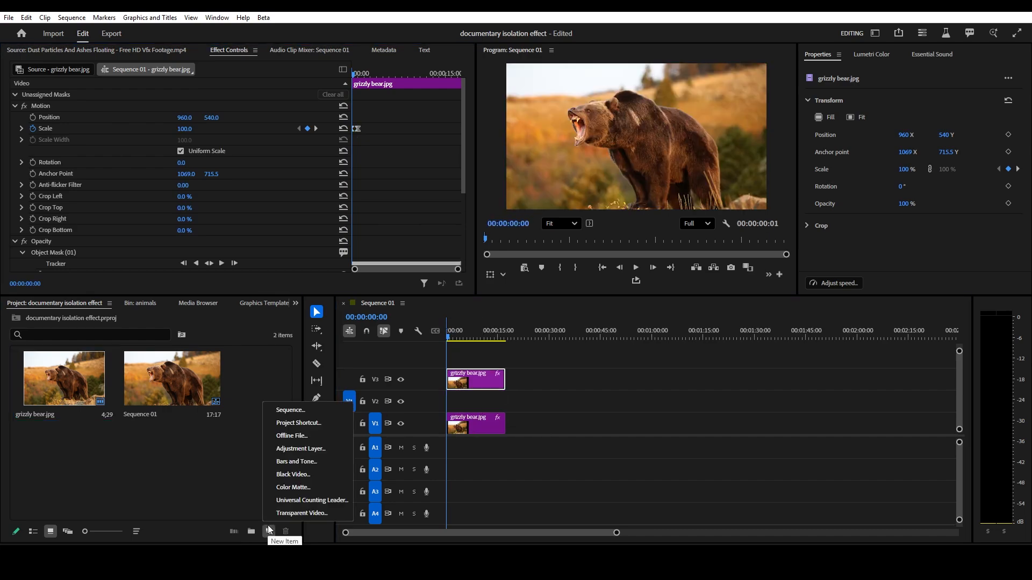
click(300, 449)
click(549, 330)
- Place the adjustment layer on track V2 between the two bear clips
drag(241, 376, 506, 407)
key(backslash)
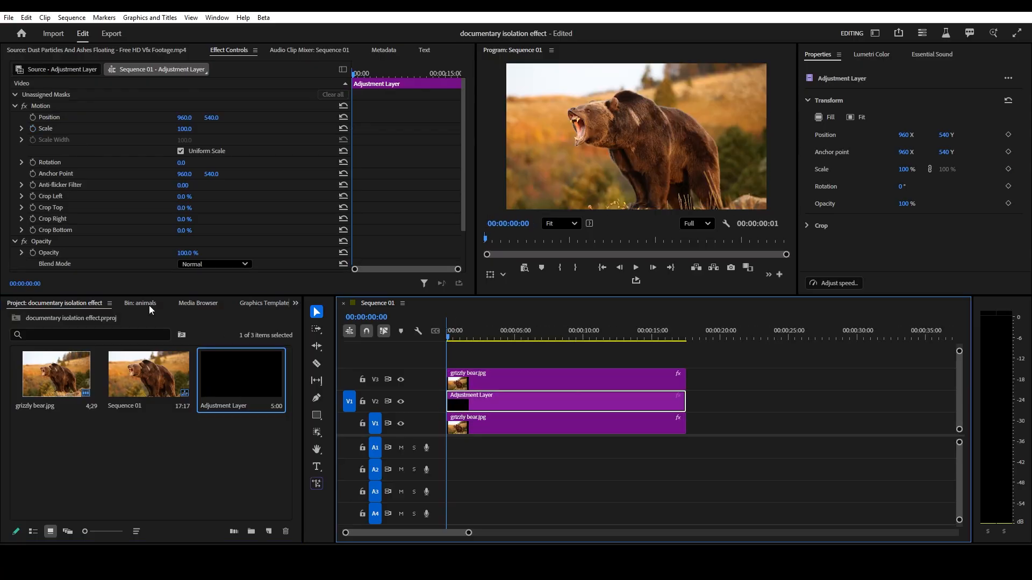
- Apply the Lumetri Color and Gaussian Blur effects to the adjustment layer
key(shift+7)
text(color)
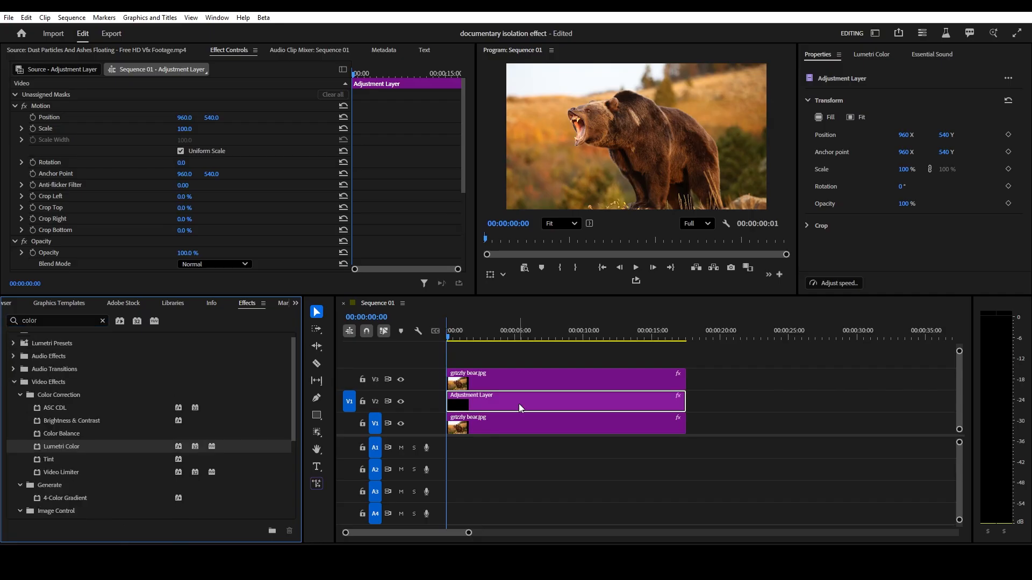
double_click(58, 318)
text(blur)
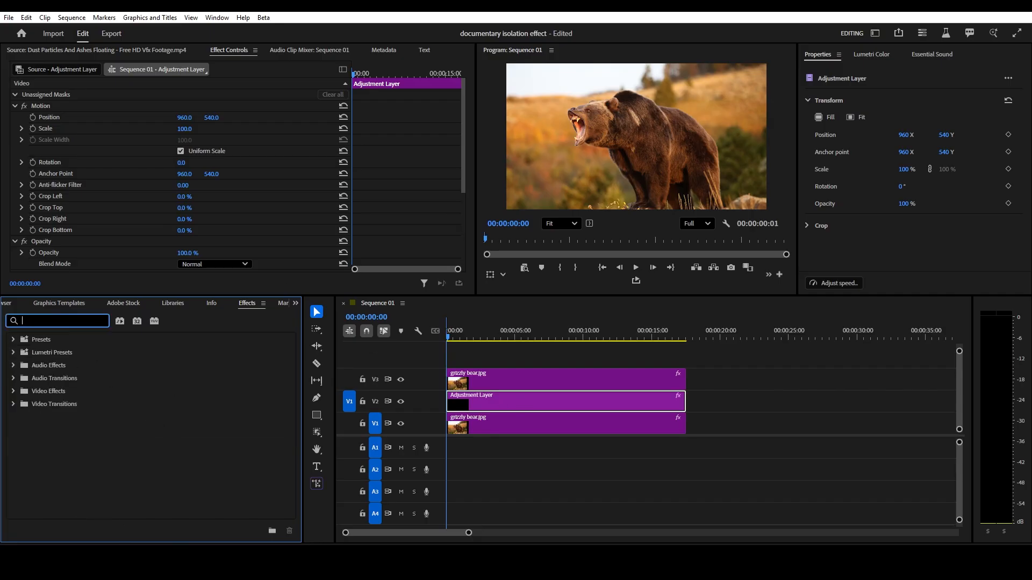
drag(57, 455, 523, 398)
- Set the Lumetri Basic Correction Saturation to 0 at about 21 frames
scroll(38, 140, down, 5)
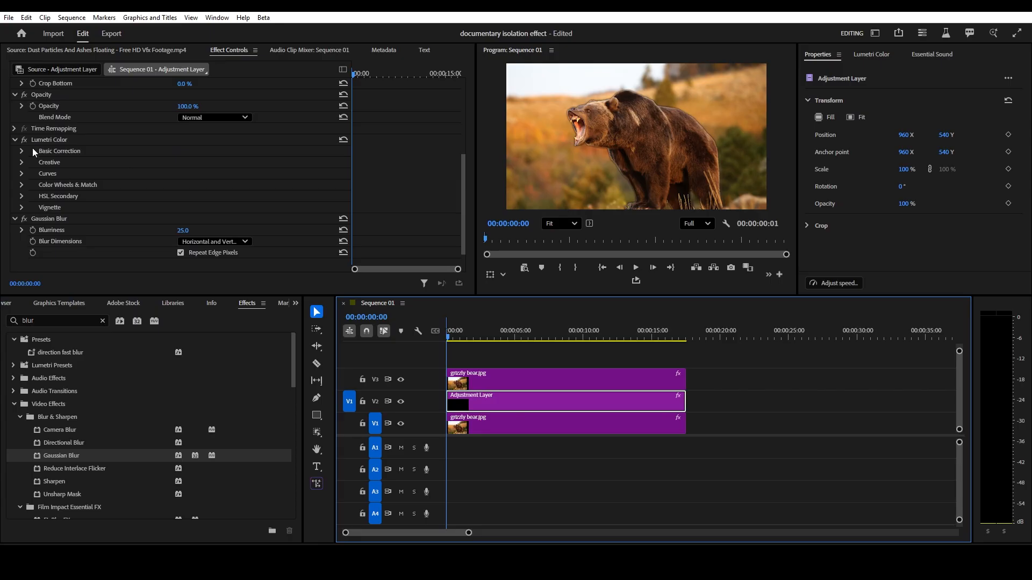
click(20, 152)
scroll(96, 227, down, 2)
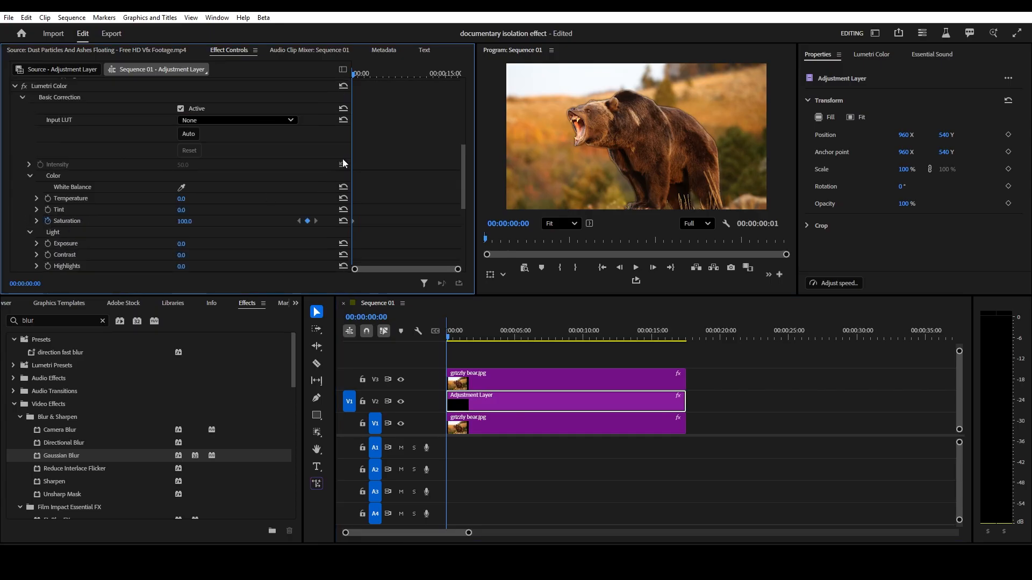
mouse_move(354, 74)
mouse_down()
mouse_move(379, 82)
mouse_move(357, 87)
mouse_up()
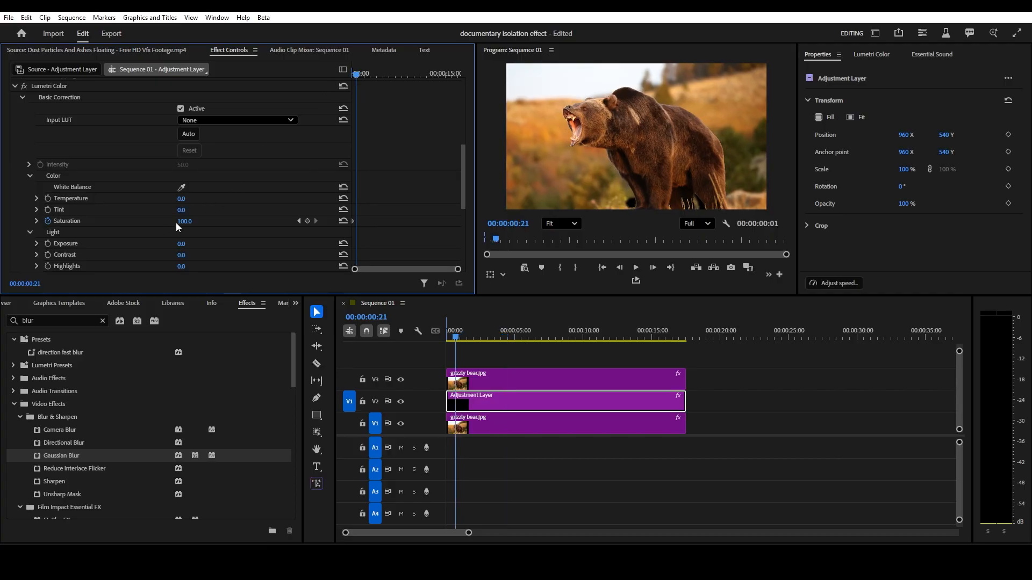
click(192, 220)
text(0)
key(Return)
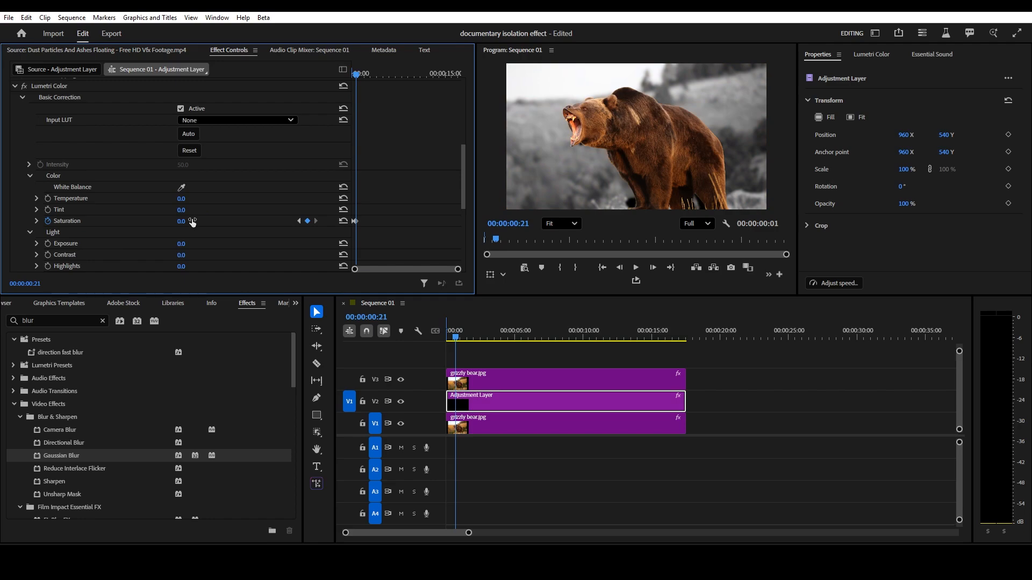
- Apply Ease In and Ease Out to the new Saturation keyframe
right_click(355, 221)
click(384, 361)
right_click(355, 221)
click(385, 372)
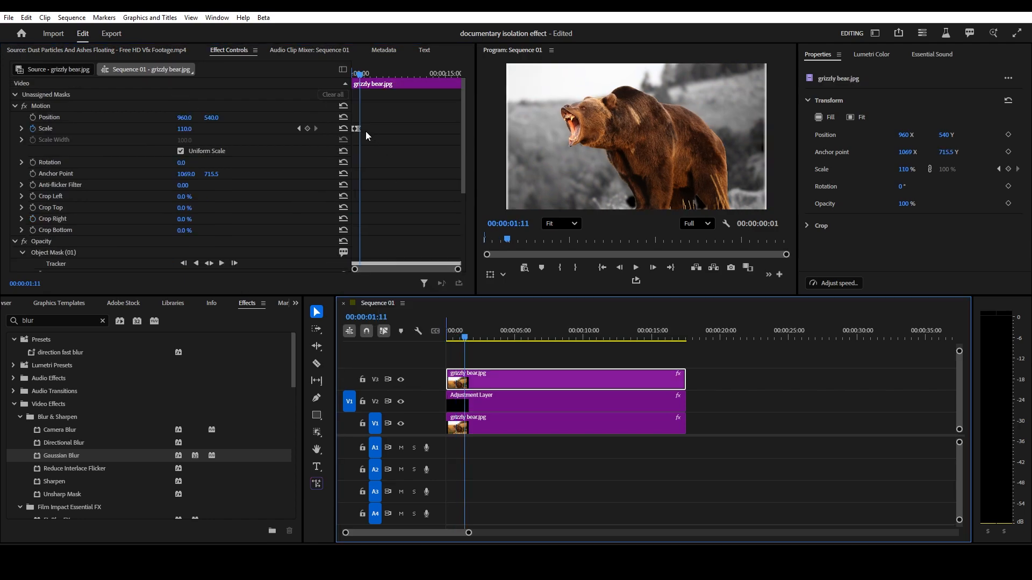
- Move the bear clip's second Scale keyframe to about 2 seconds and play back the sequence
drag(357, 131, 368, 129)
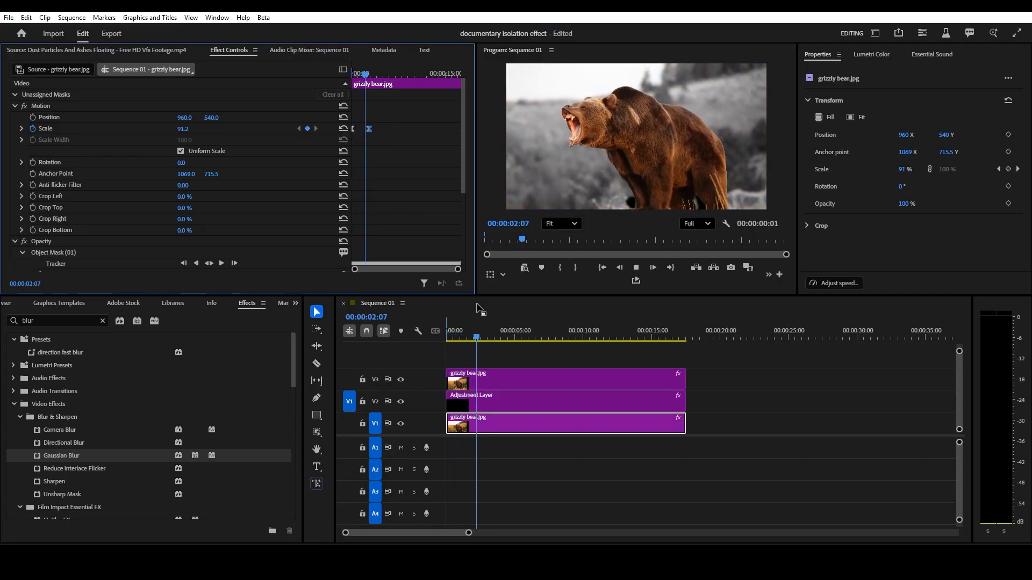
key(space)
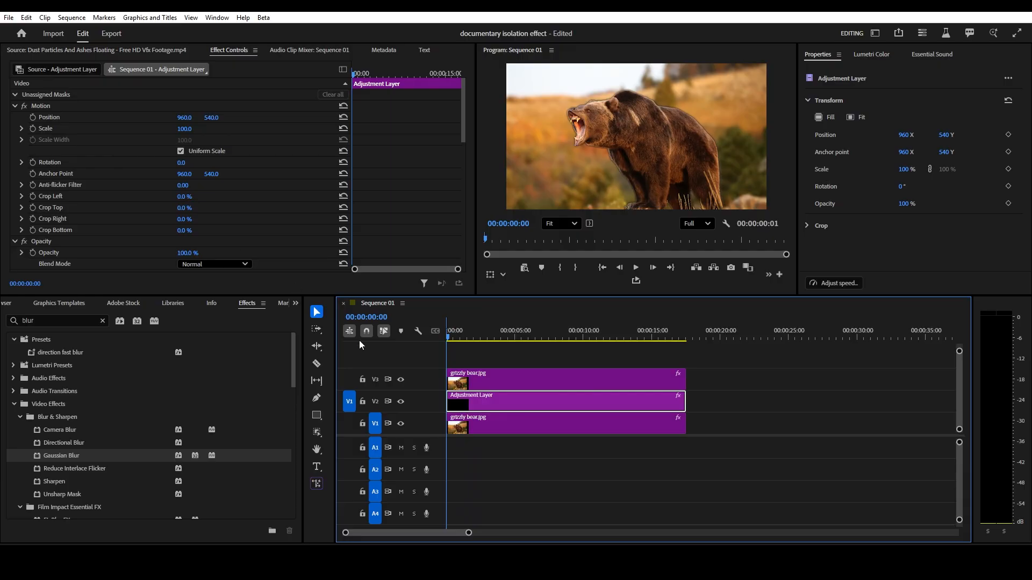
- Set the Gaussian Blur Blurriness to 0 at the start of the adjustment layer
scroll(237, 194, down, 10)
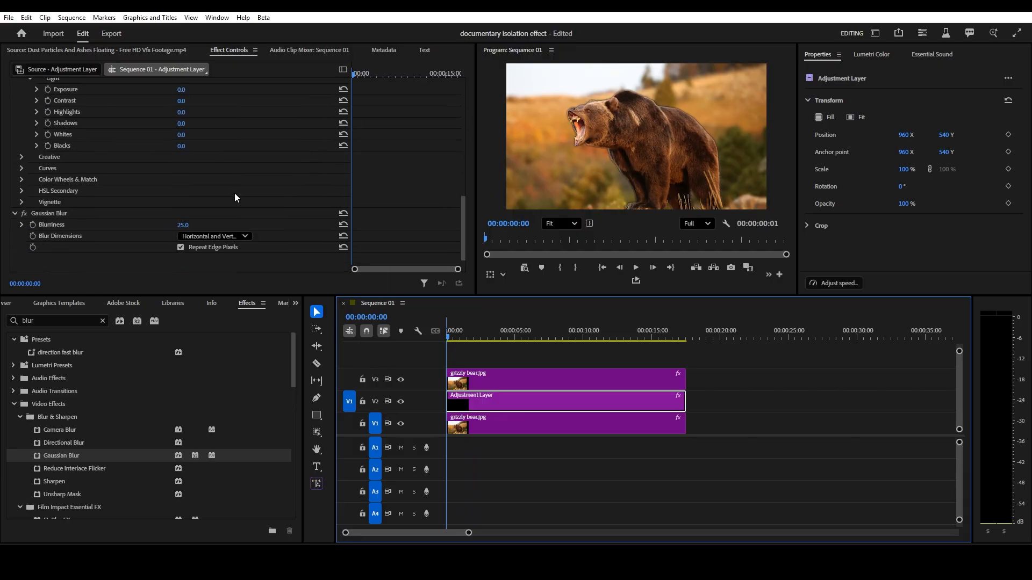
scroll(234, 198, up, 1)
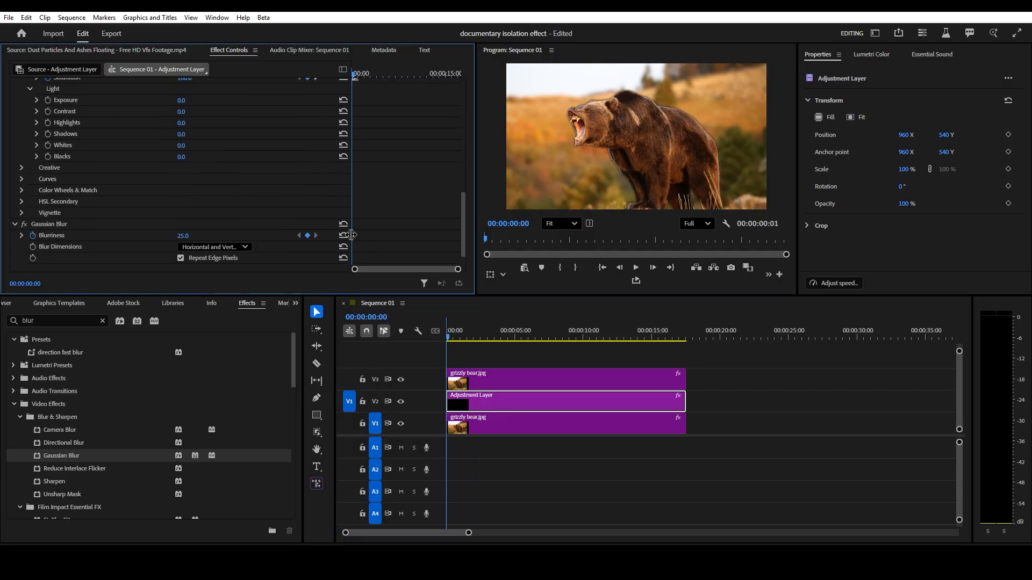
click(192, 234)
text(0)
key(Return)
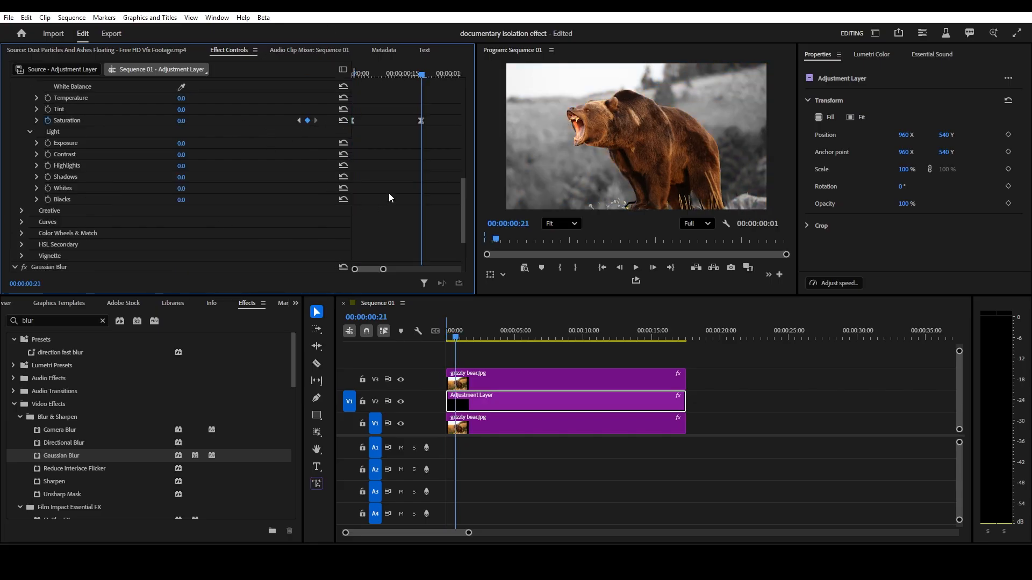
scroll(389, 194, down, 3)
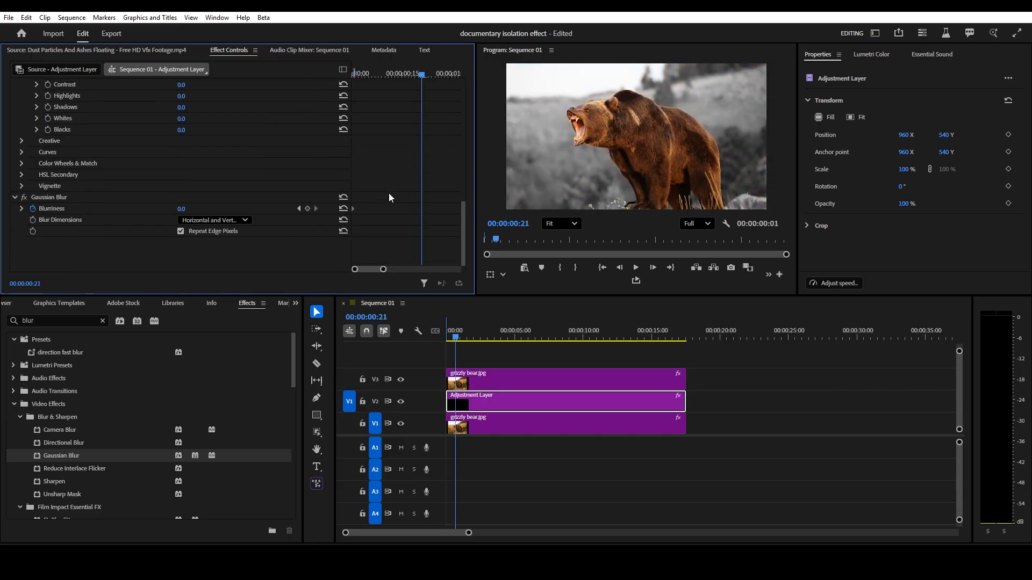
- Set the Gaussian Blur Blurriness to 35 at about 21 frames
click(181, 210)
text(35)
key(Return)
- Apply Ease Out easing to both Gaussian Blur Blurriness keyframes
right_click(353, 209)
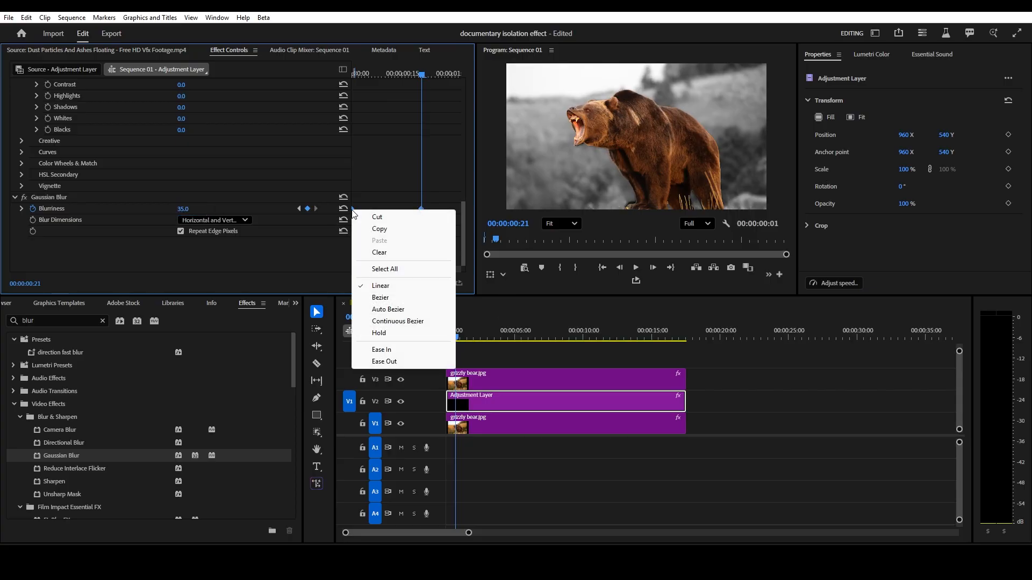
click(398, 351)
right_click(421, 209)
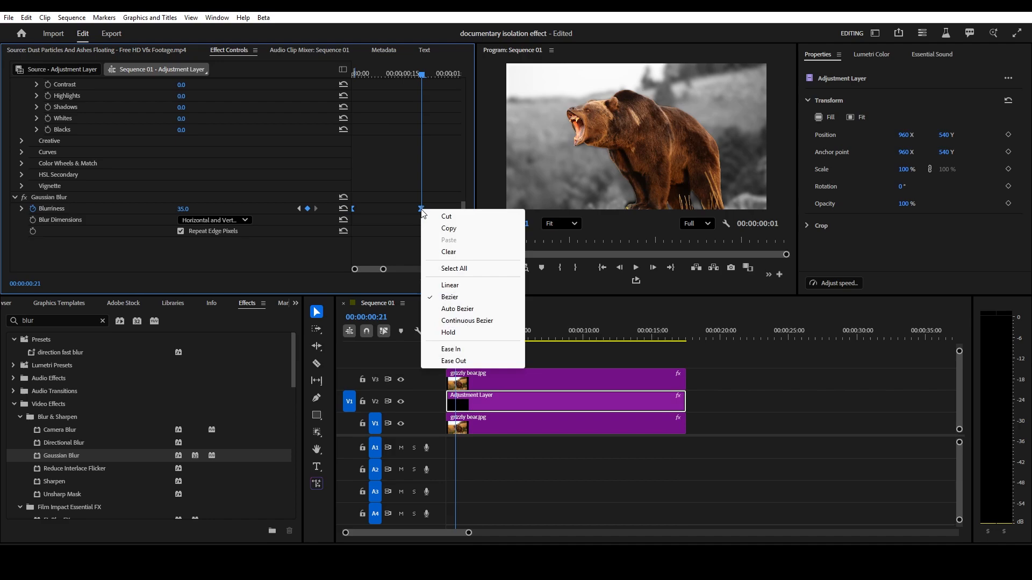
click(452, 361)
- Select all clips in the sequence and nest them into a nested sequence with the default name
drag(439, 340, 467, 340)
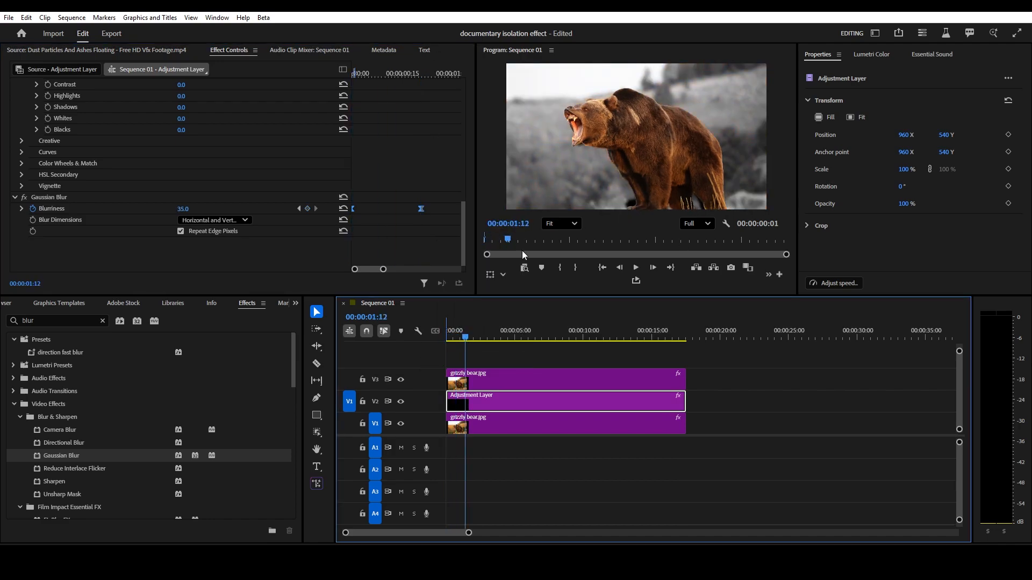
drag(465, 337, 405, 353)
click(707, 369)
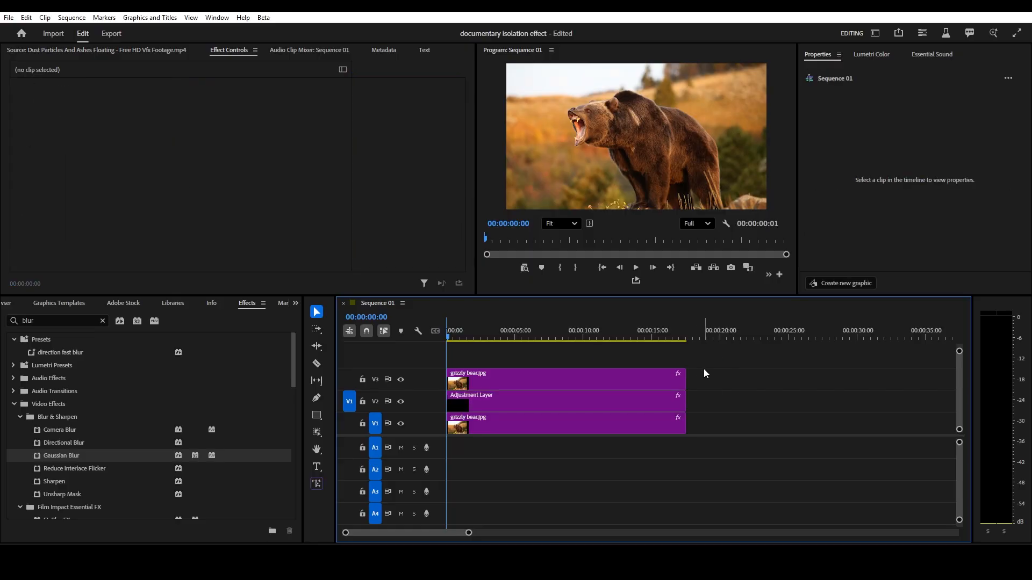
key(ctrl+a)
click(756, 376)
key(ctrl+a)
right_click(656, 377)
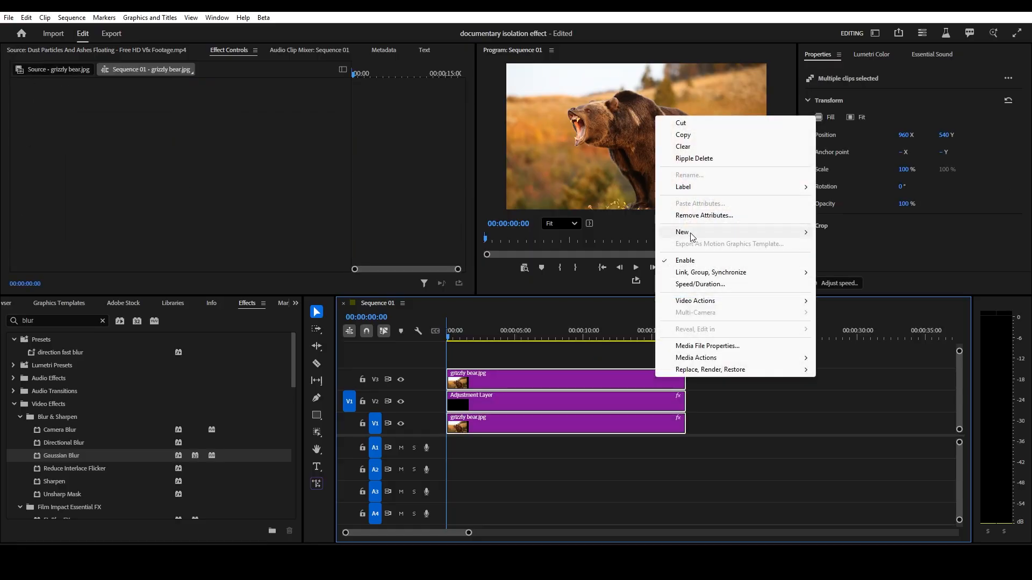
mouse_move(692, 237)
click(854, 238)
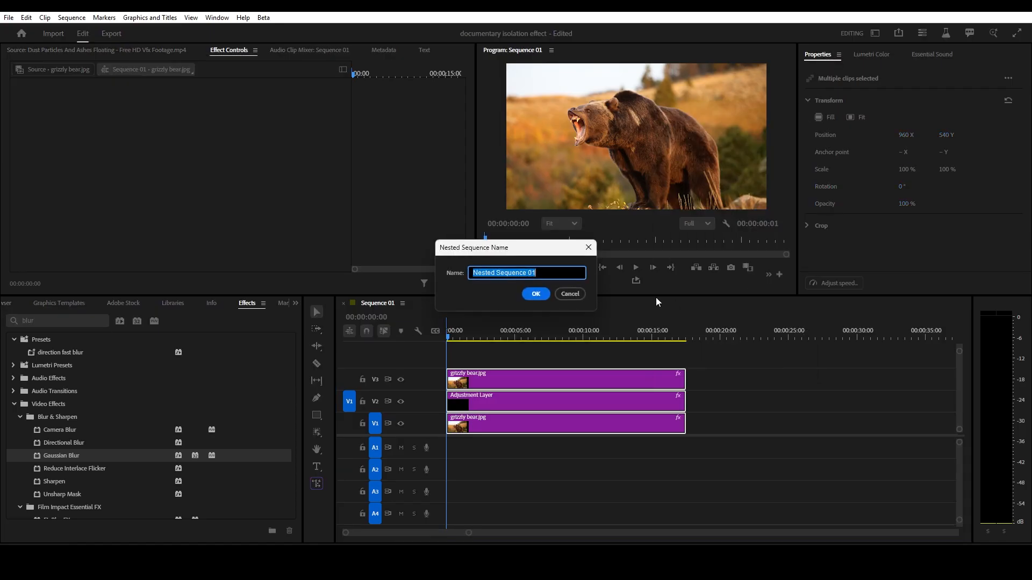
click(543, 292)
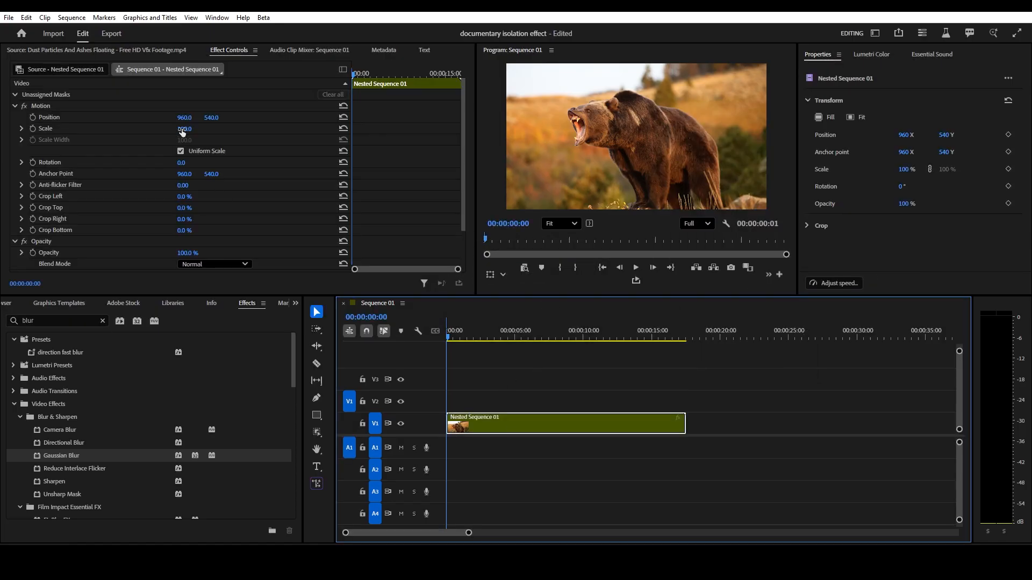
- Scale the nested sequence to 121% with Position Y at 583 and play back the result from the start
drag(183, 129, 235, 118)
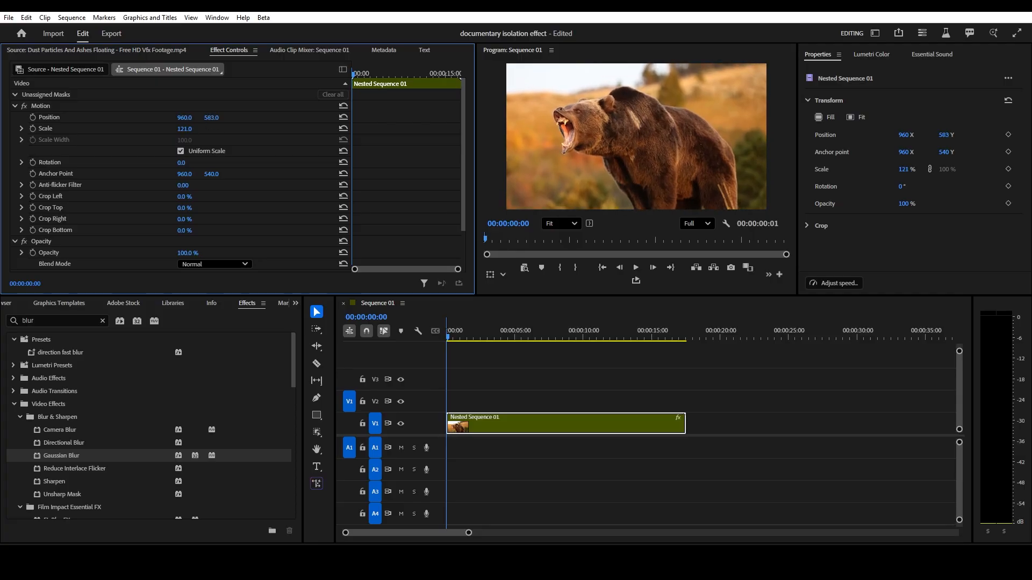
key(space)
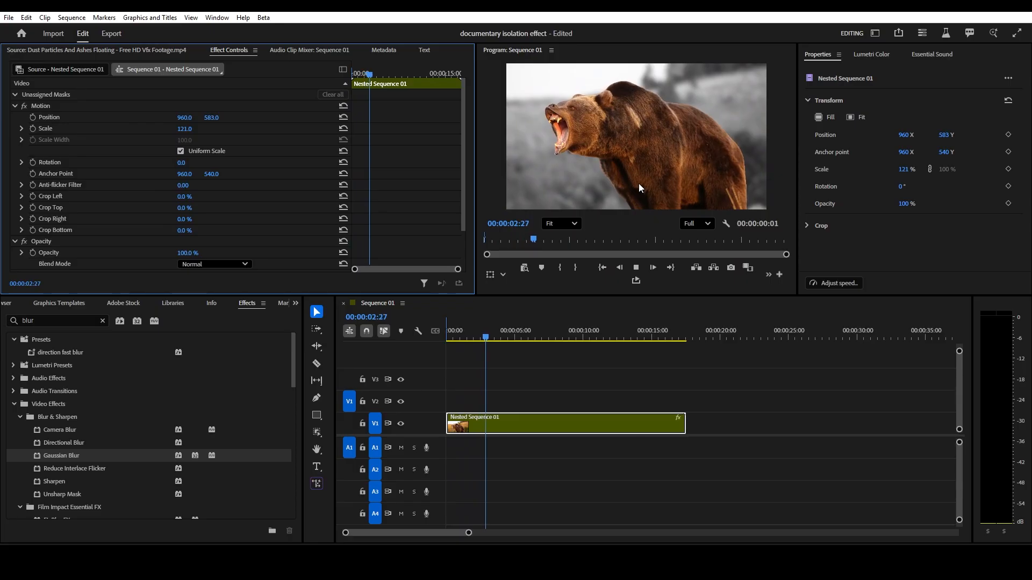
scroll(644, 171, down, 1)
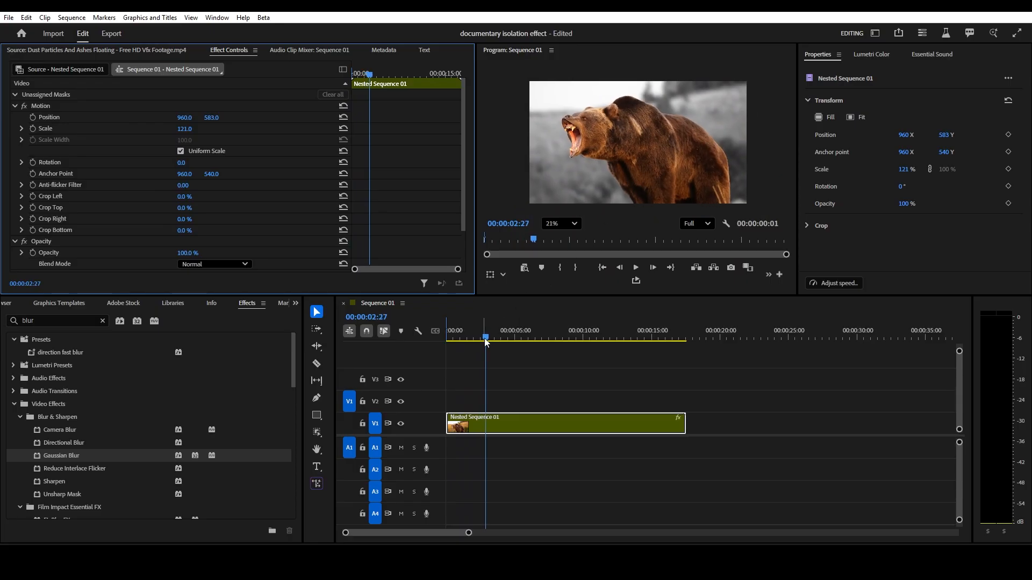
drag(485, 338, 392, 345)
key(space)
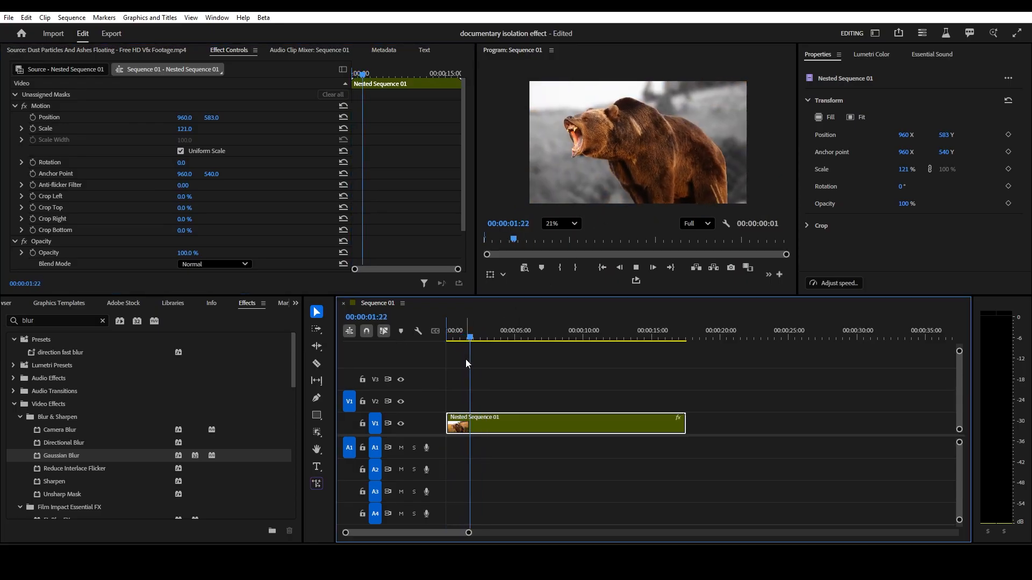
drag(473, 338, 446, 329)
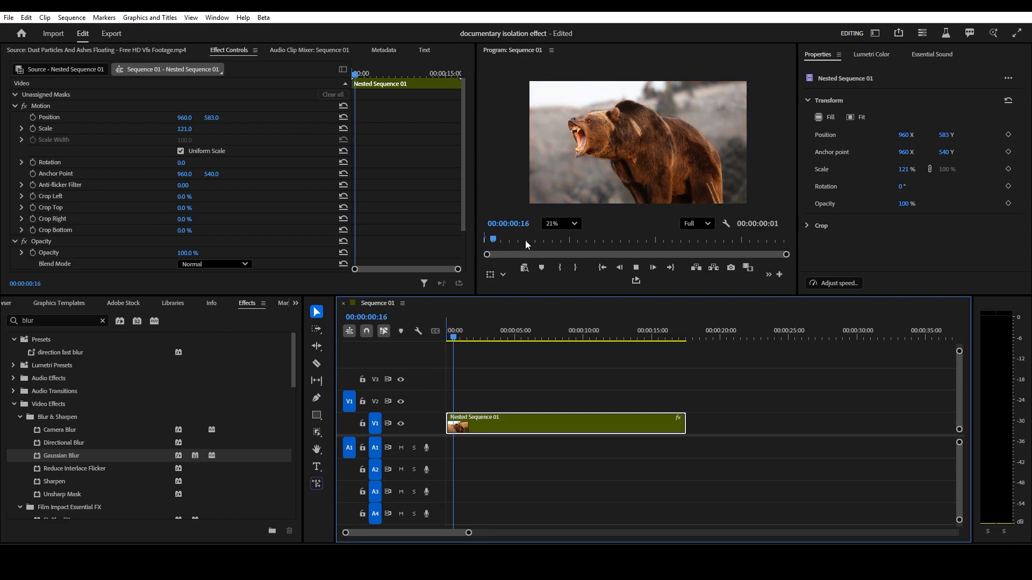
key(space)
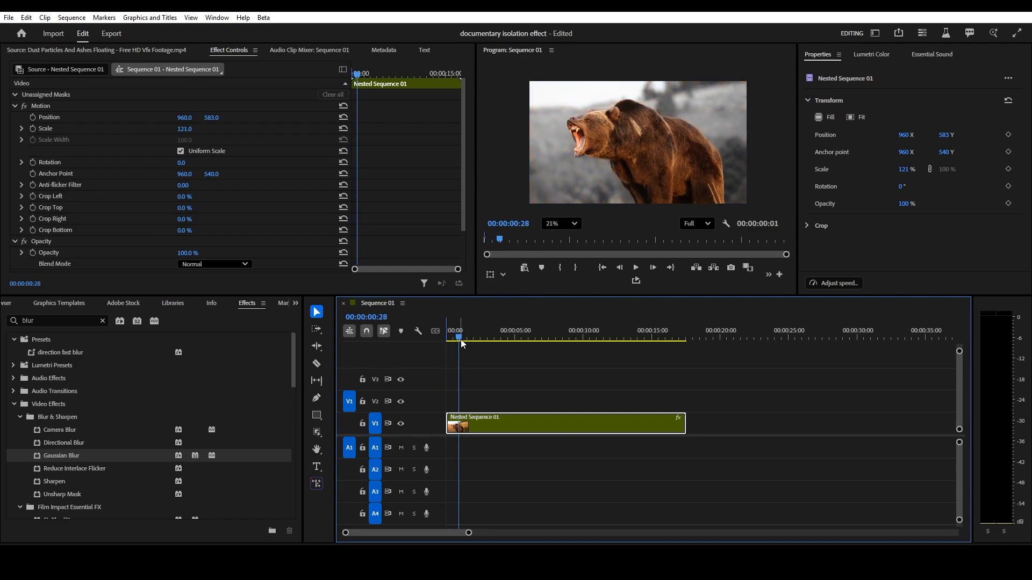
key(Home)
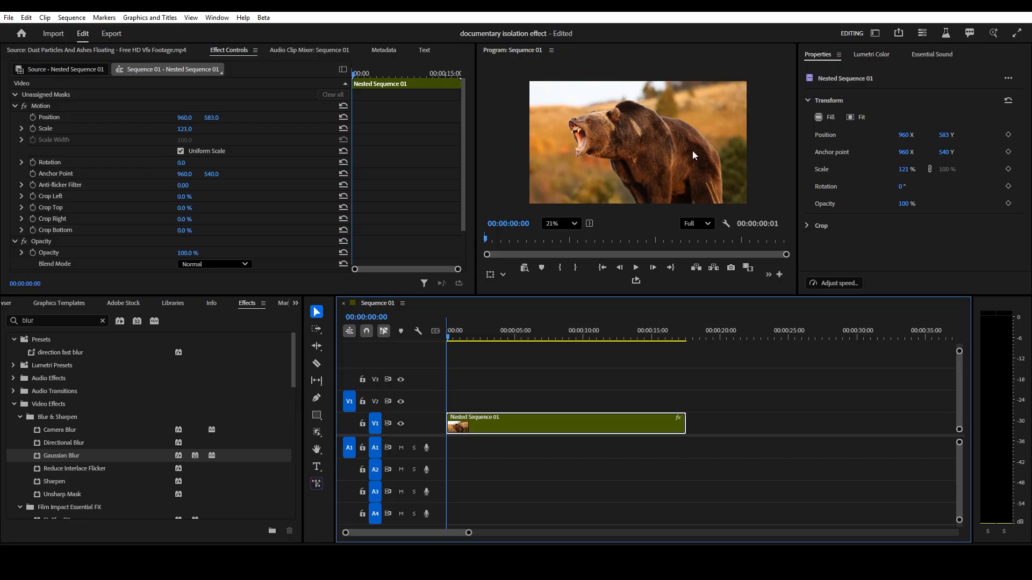
- Draw a white-filled ellipse circle about 466 px wide in an empty stretch after the nested clip
drag(453, 337, 711, 350)
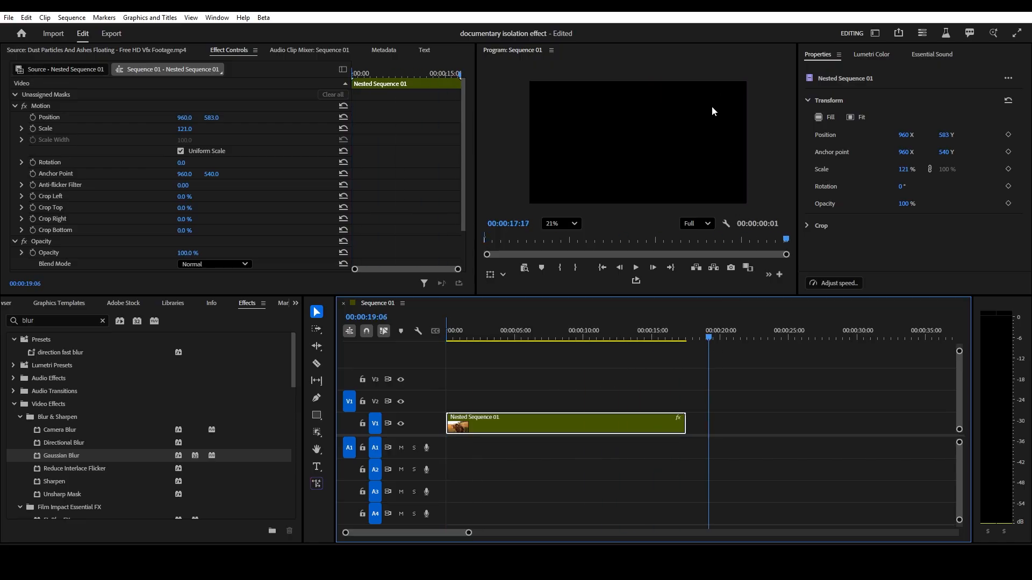
click(317, 416)
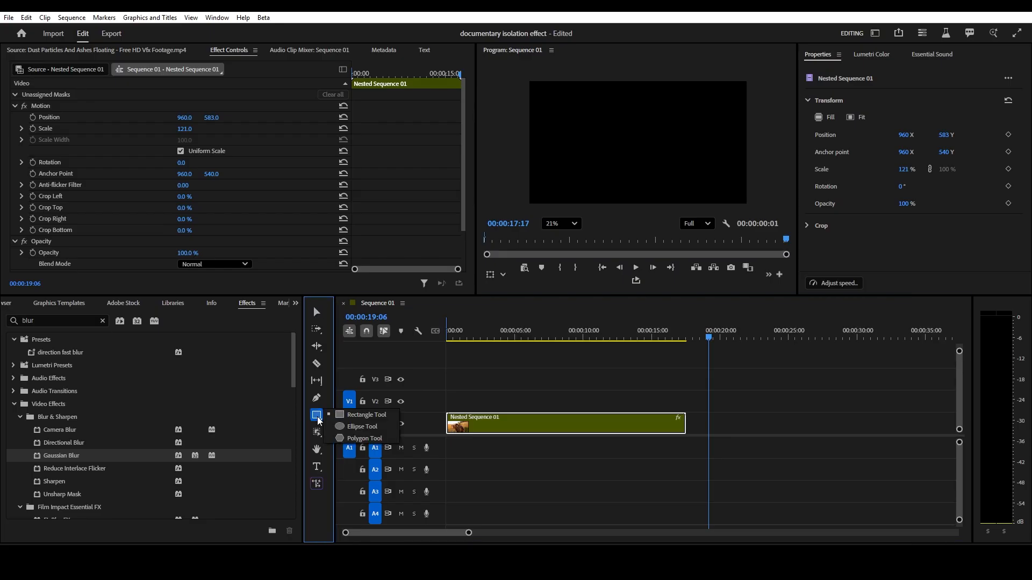
click(356, 427)
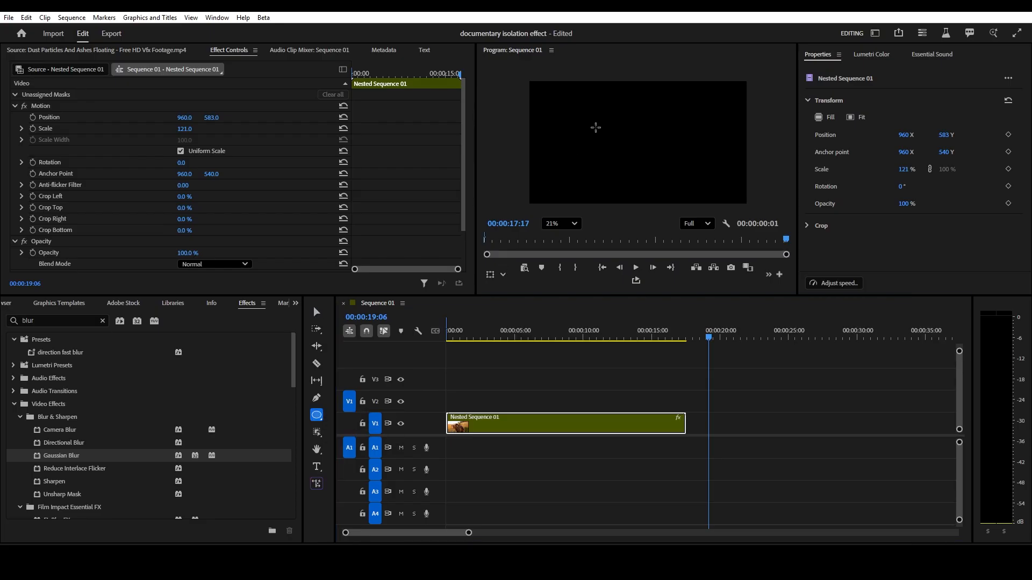
drag(598, 129, 650, 182)
click(838, 186)
drag(412, 258, 341, 406)
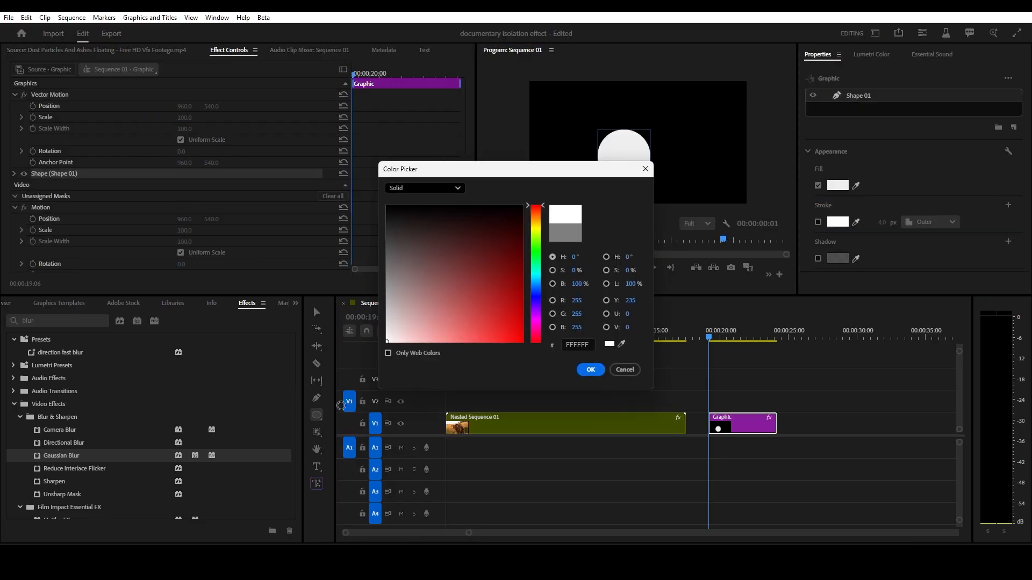
key(Return)
- Center the circle horizontally and vertically in the frame
scroll(914, 188, down, 4)
click(919, 221)
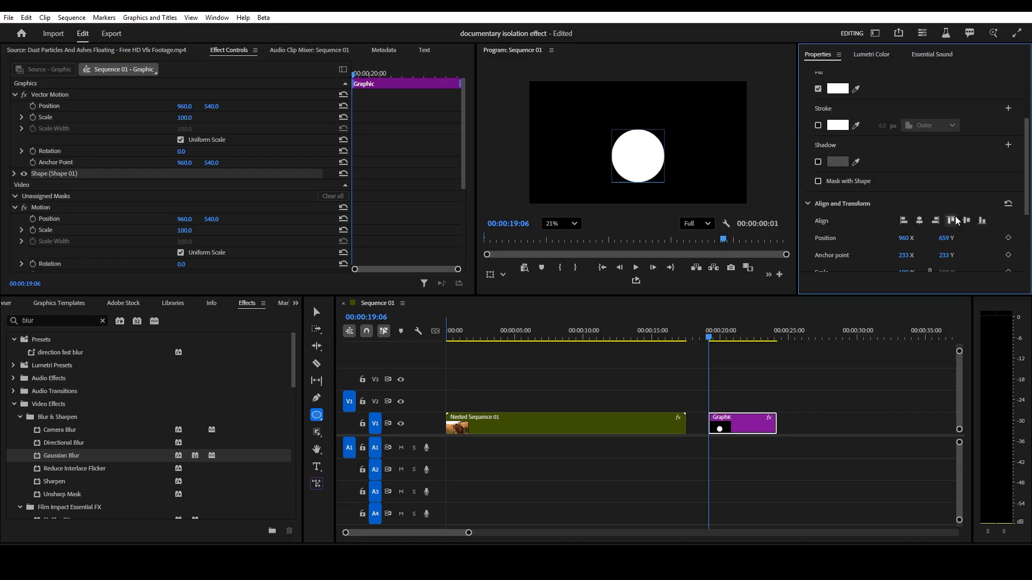
click(967, 221)
- Duplicate the circle graphic onto the track above, enable its stroke and disable its fill
drag(744, 425, 747, 400)
click(818, 222)
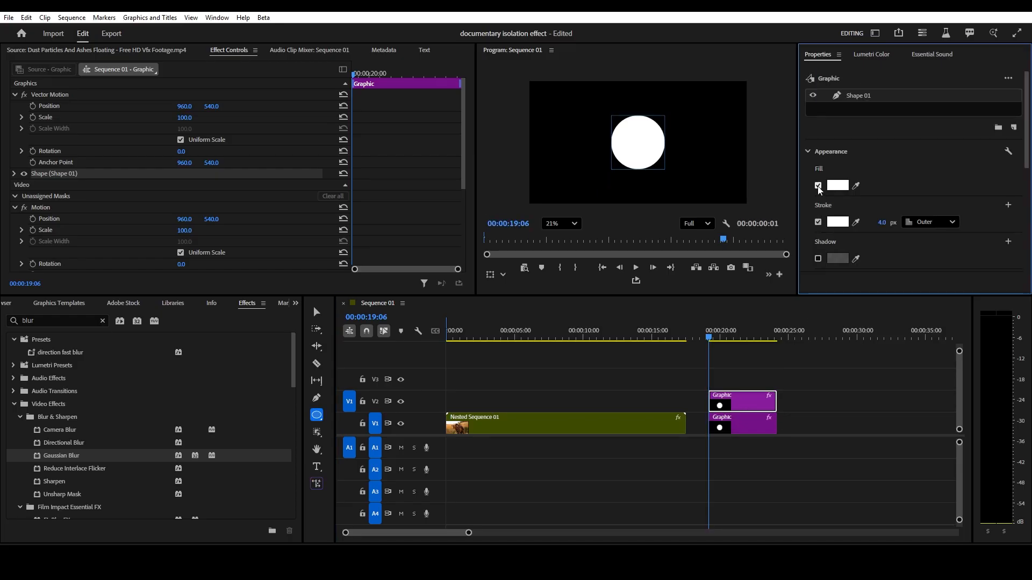
click(818, 186)
- Scale the outline circle to 114% and set its stroke width to 8 px
scroll(884, 187, down, 5)
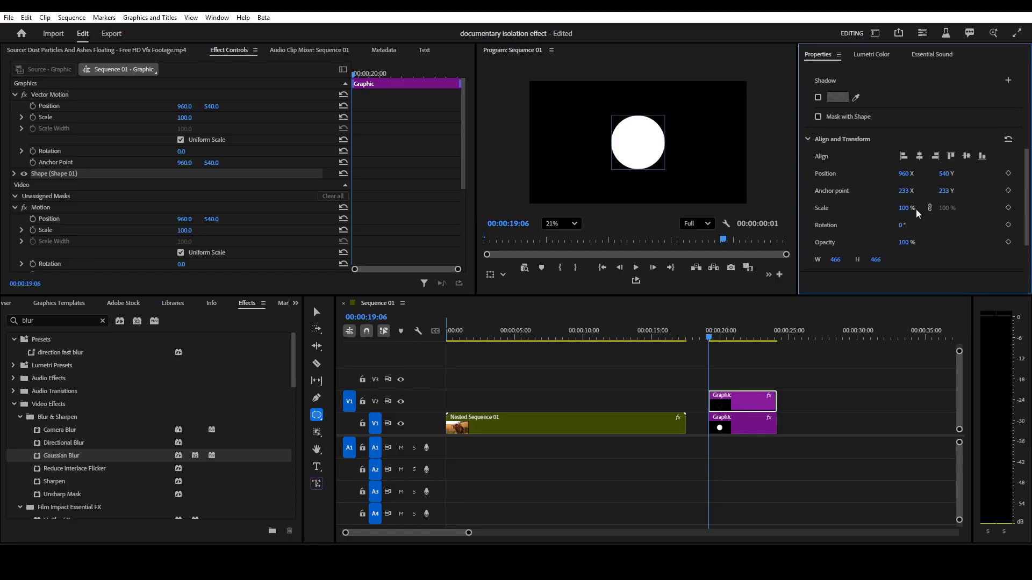
drag(907, 208, 914, 208)
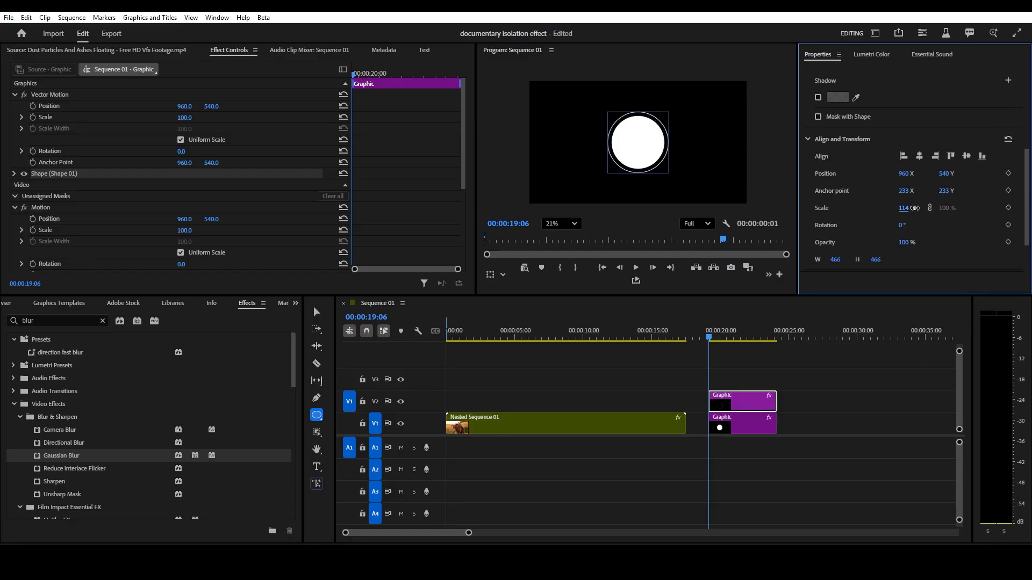
scroll(891, 183, up, 5)
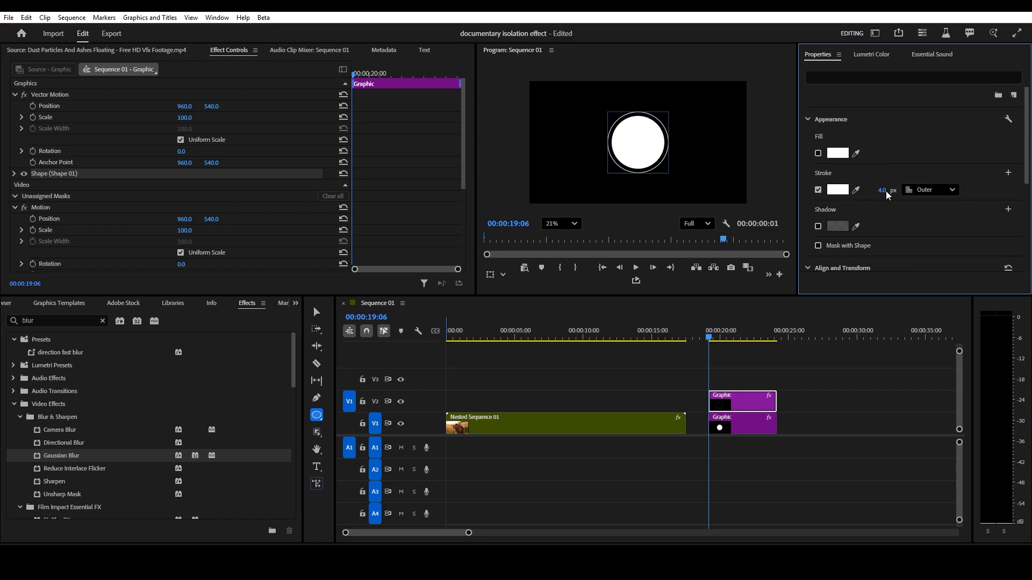
click(875, 188)
text(8)
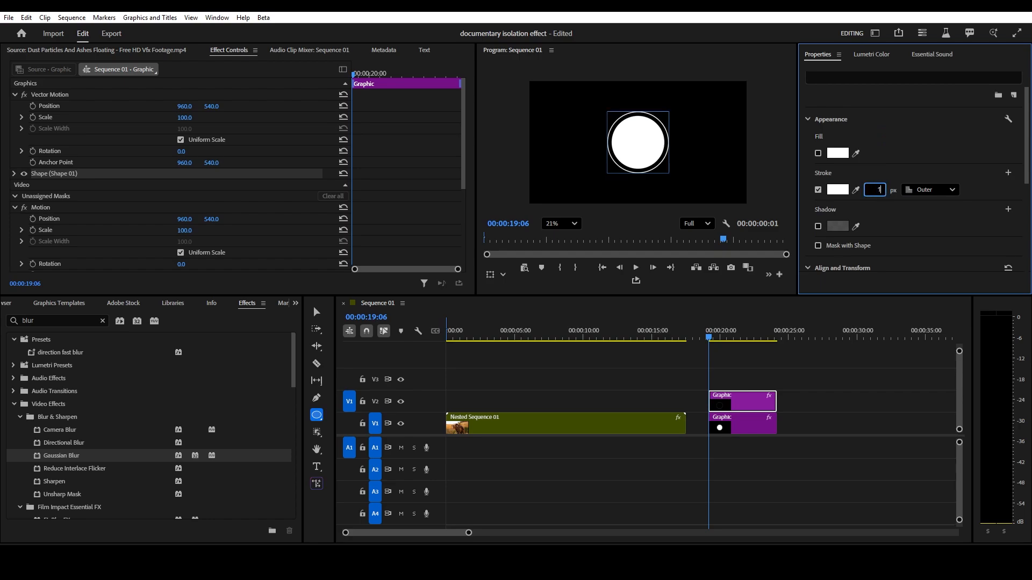
click(689, 171)
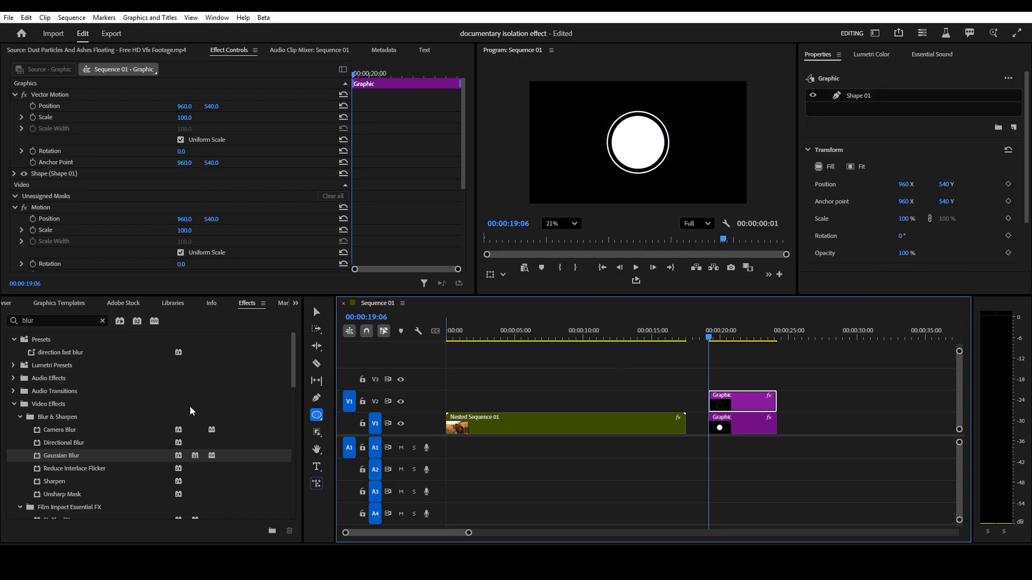
- Search the effects for clock and apply Clock Wipe to the start of both circle graphics
scroll(105, 376, down, 3)
click(102, 321)
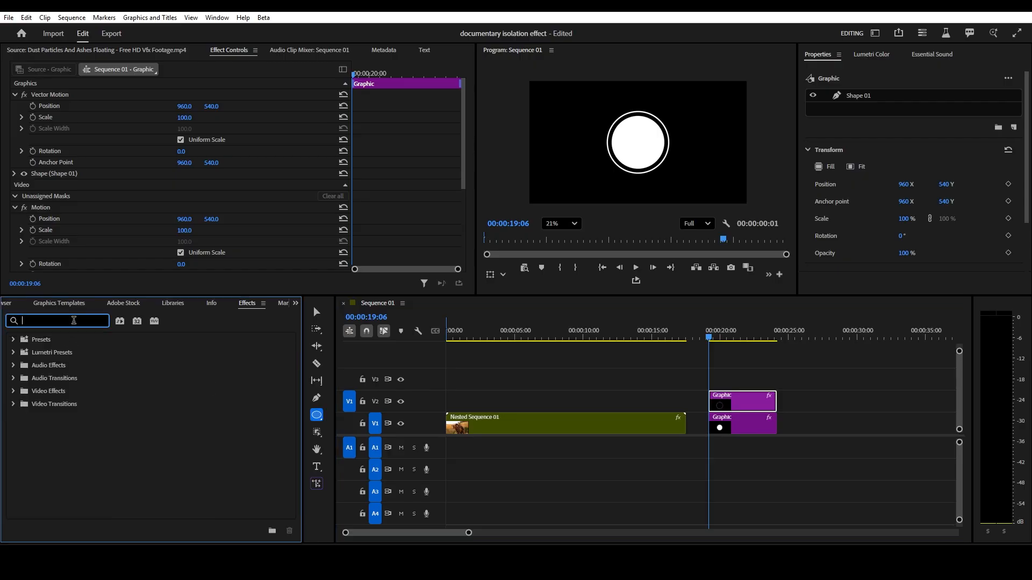
text(clock)
drag(58, 455, 714, 430)
drag(60, 458, 715, 403)
- Offset the outline circle clip a few frames later than the filled circle and scrub to preview
mouse_move(708, 344)
mouse_down()
mouse_move(723, 344)
mouse_move(714, 344)
mouse_up()
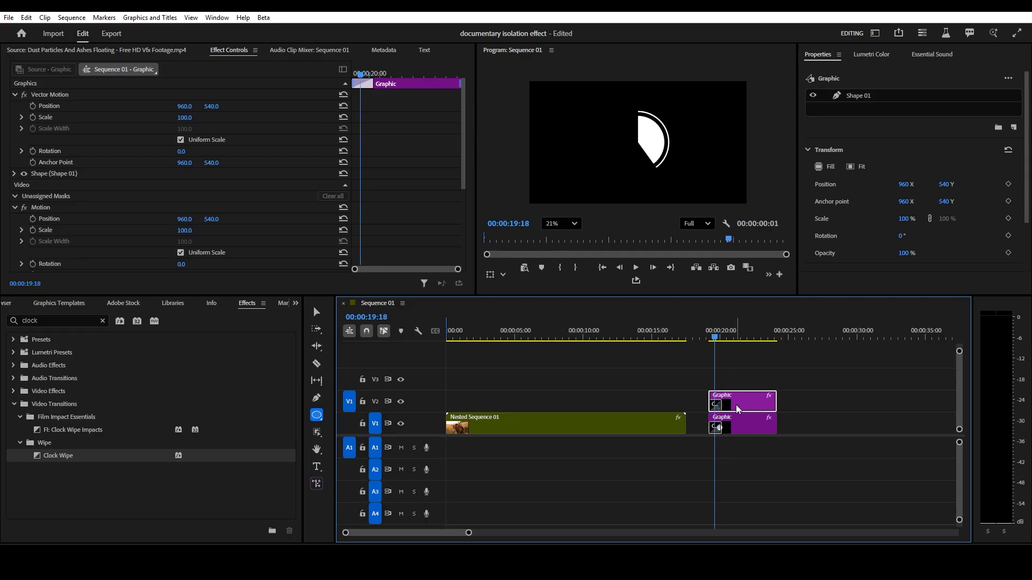
drag(738, 409, 745, 407)
mouse_move(714, 340)
mouse_down()
mouse_move(730, 341)
mouse_move(718, 344)
mouse_up()
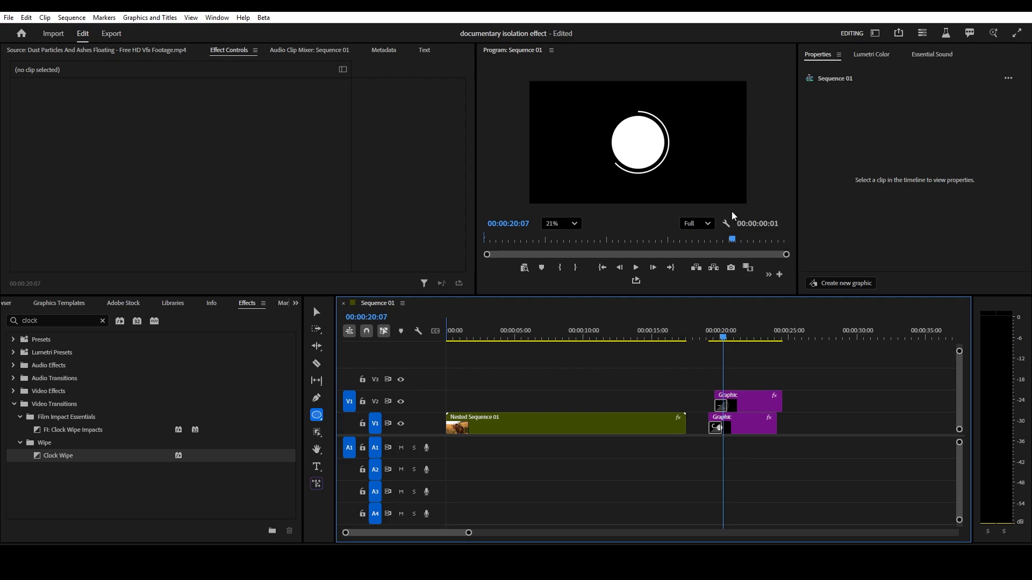
- Nest both circle graphics into a sequence named circle wipe
click(746, 408)
scroll(895, 184, down, 2)
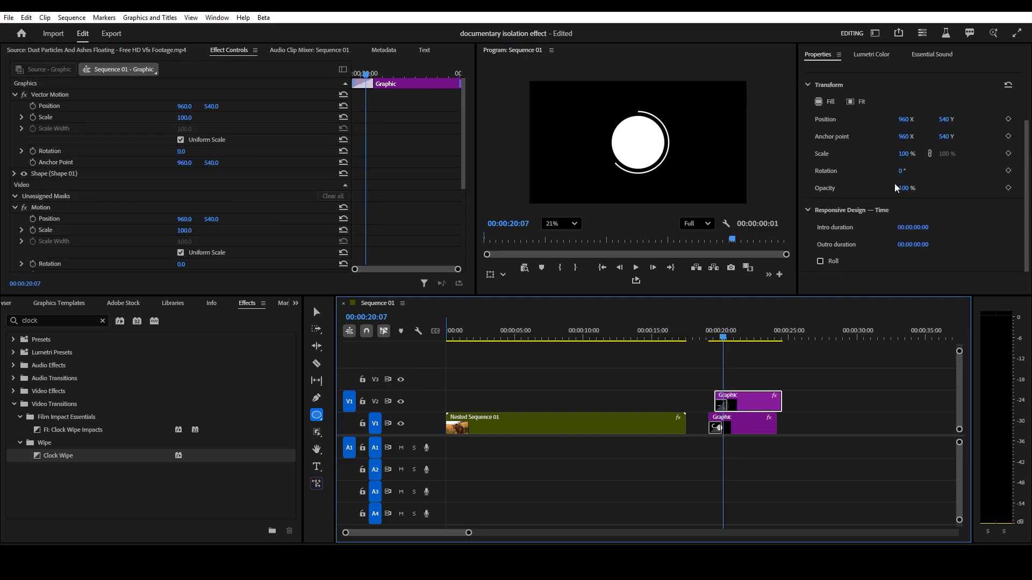
scroll(859, 195, up, 2)
click(867, 97)
scroll(913, 161, down, 5)
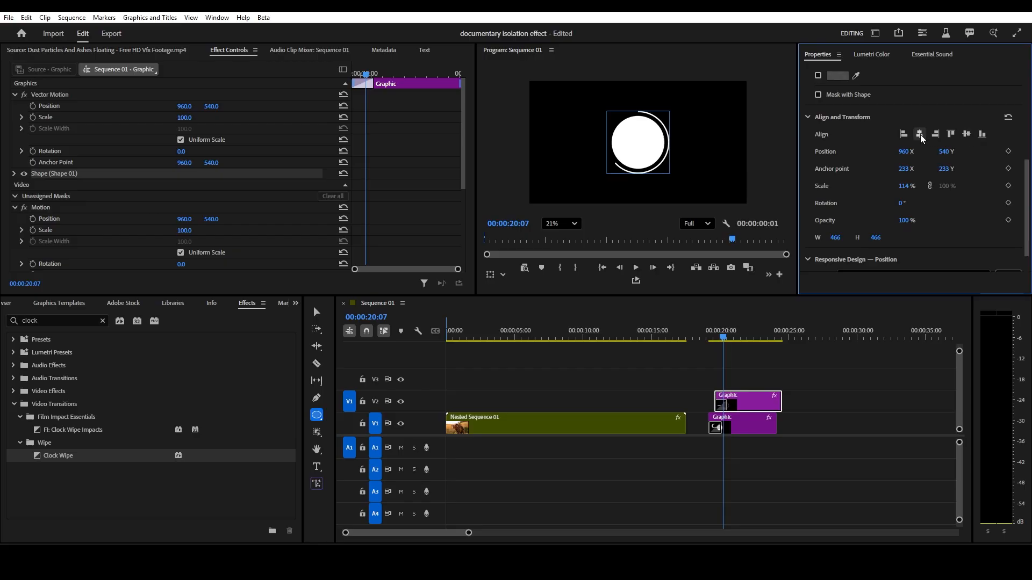
click(749, 423)
shift+click(749, 404)
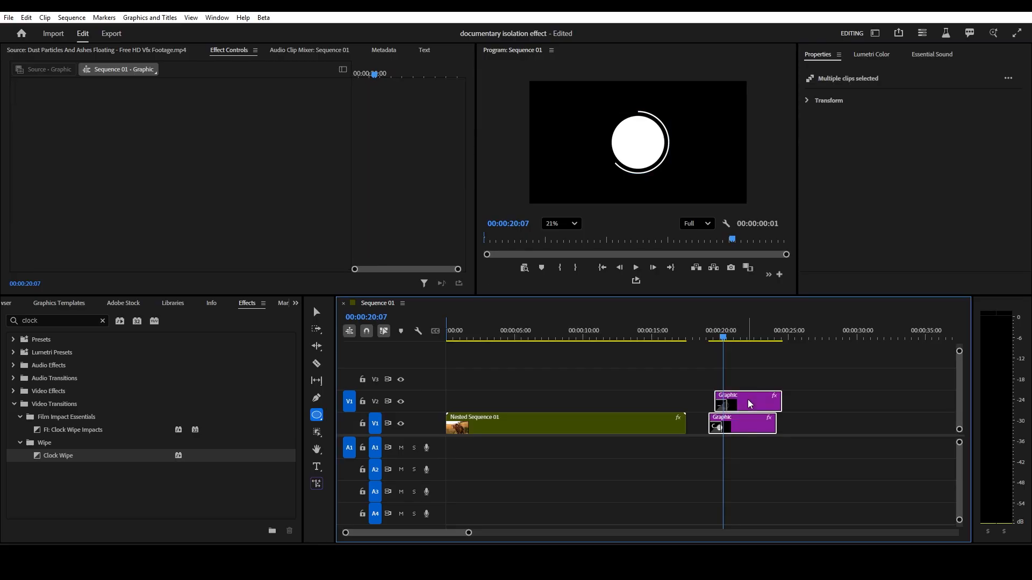
right_click(749, 402)
mouse_move(787, 255)
click(693, 251)
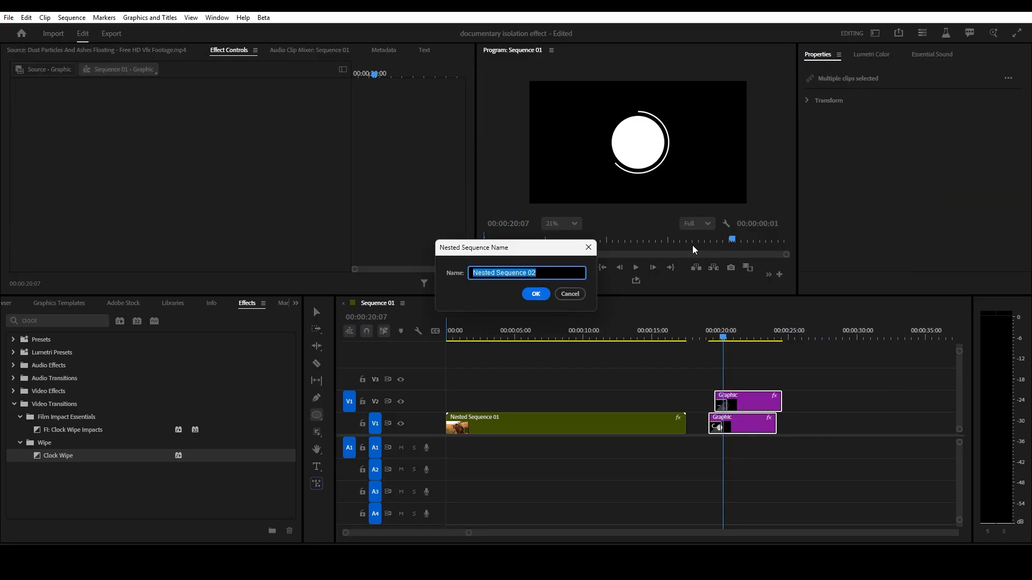
text(circle wipe)
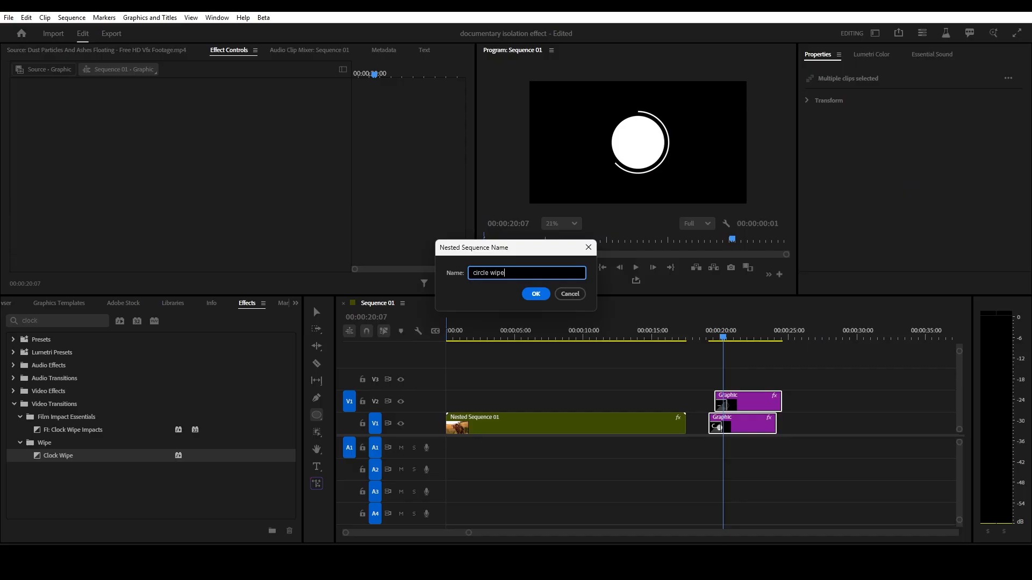
click(536, 294)
- Move the circle wipe clip onto the track above the bear clip, starting at about 2 seconds
drag(745, 423, 508, 404)
drag(455, 338, 493, 348)
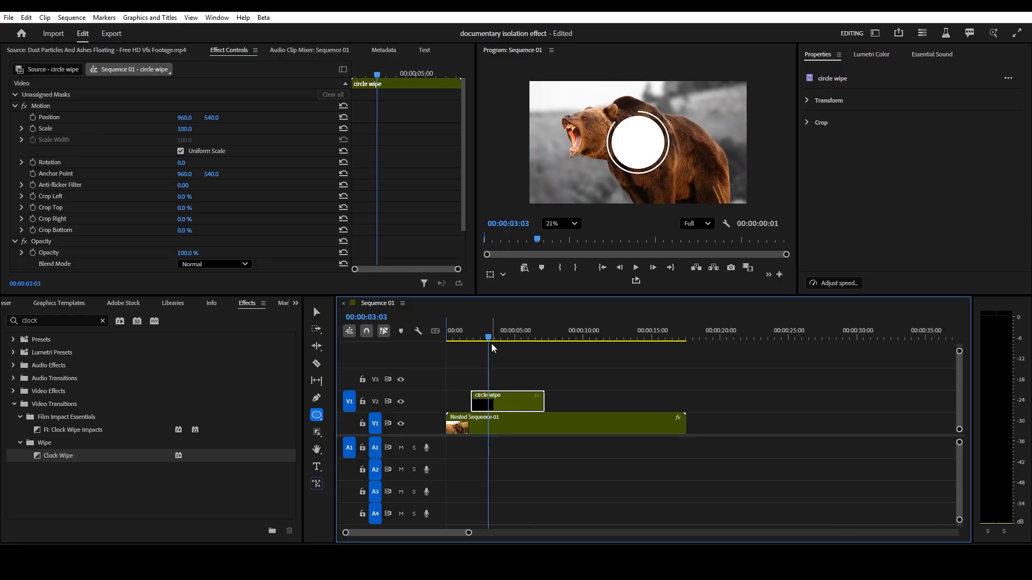
- Scale the circle wipe to 15% and position it on the bear's shoulder hump
drag(185, 129, 198, 132)
click(191, 127)
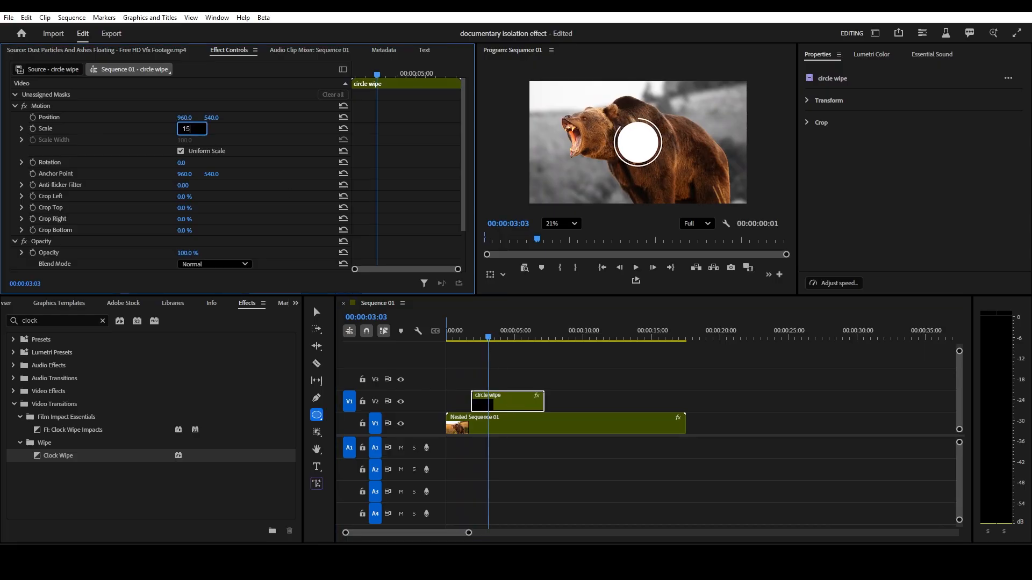
key(Return)
click(116, 117)
drag(638, 143, 664, 131)
click(569, 466)
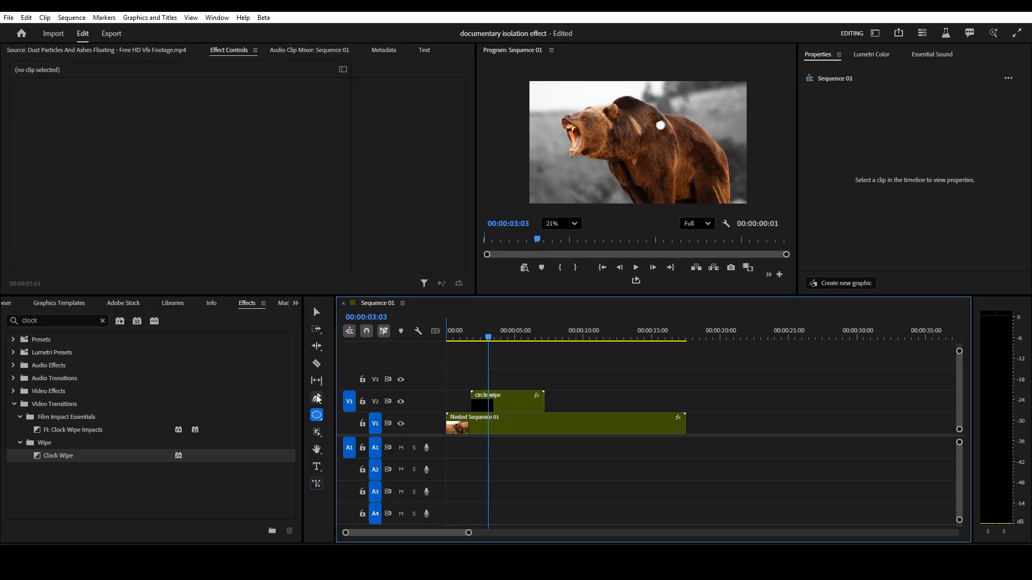
- Draw a leader line with the Pen tool from the circle callout up and to the right, adjusting its stroke settings
click(317, 398)
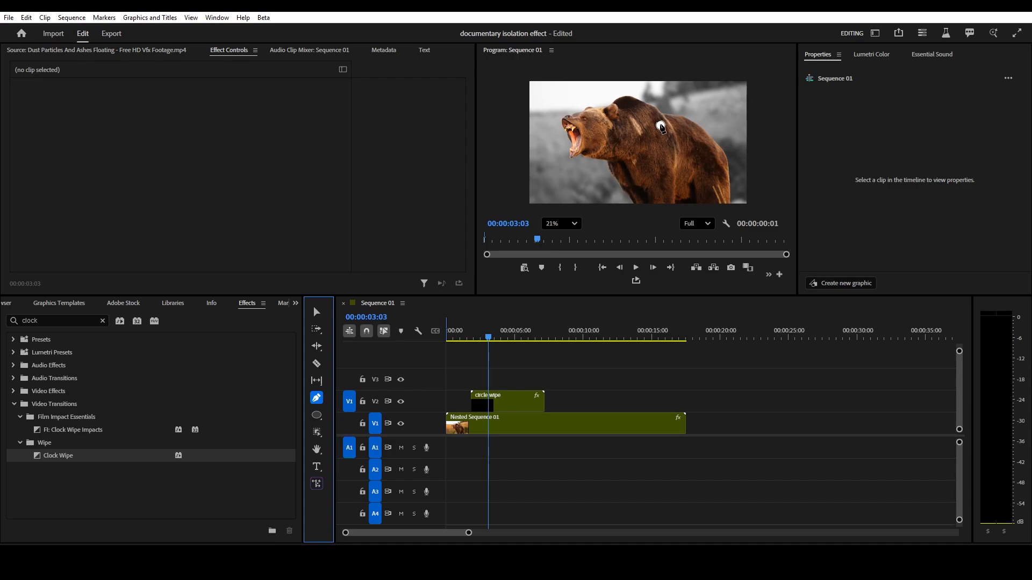
click(661, 126)
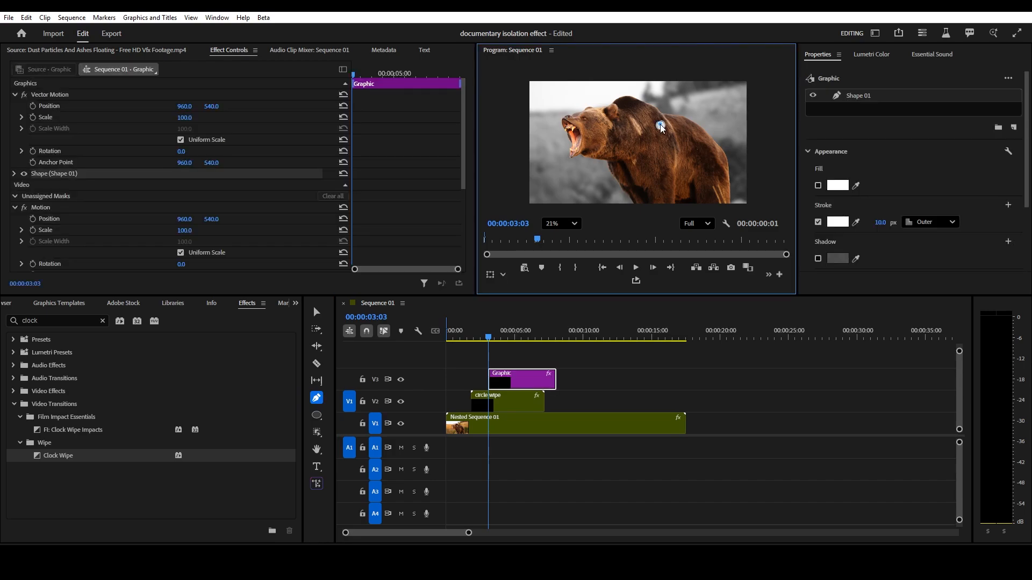
click(676, 105)
click(735, 105)
click(872, 97)
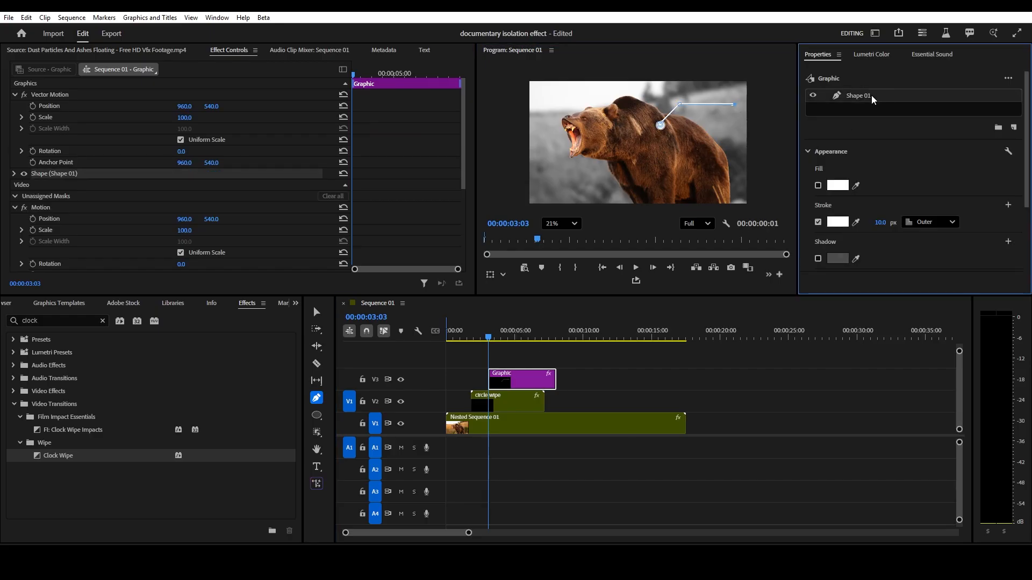
click(942, 226)
click(939, 267)
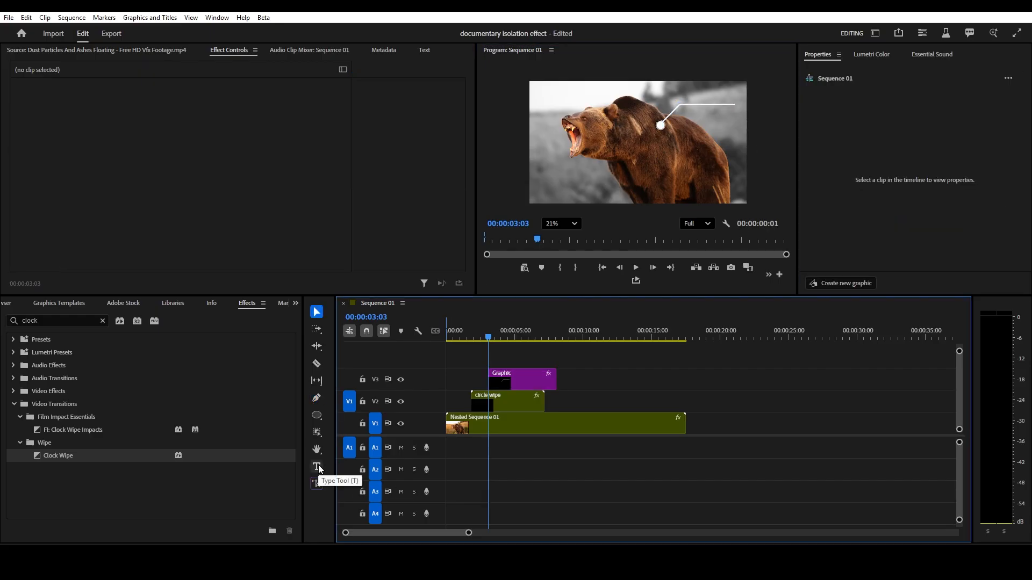
- Add a text layer reading "Grizzy Bear" near the end of the leader line
click(317, 467)
click(700, 111)
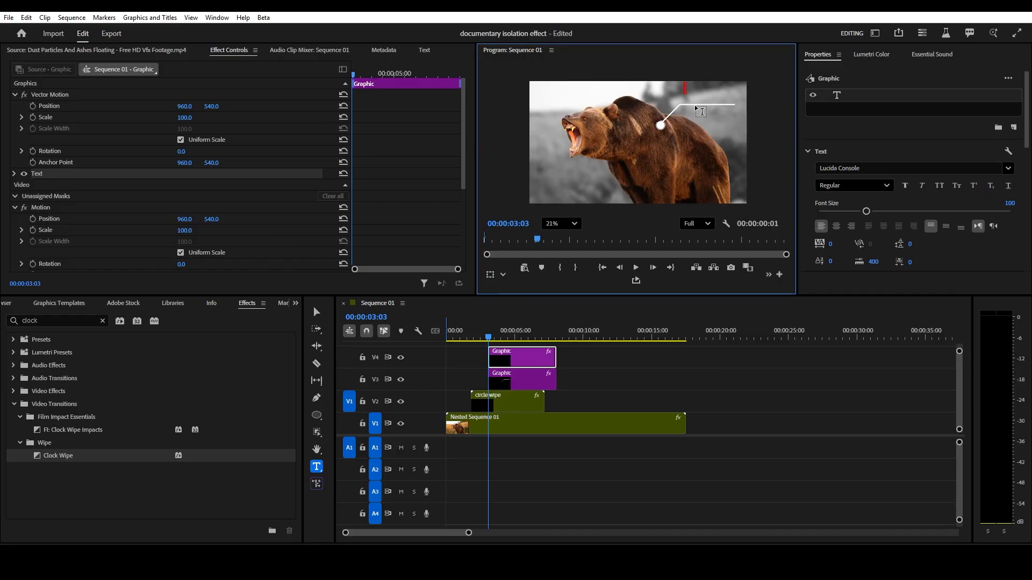
text(Grizzy Bear)
key(Escape)
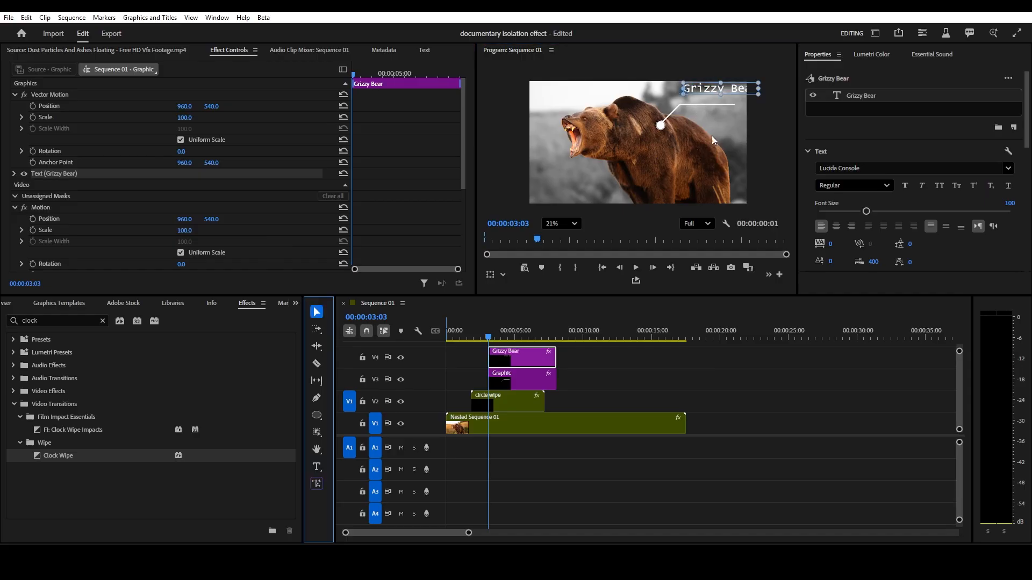
- Position the Grizzy Bear text on the end of the leader line and set its font size to 77
drag(722, 88, 697, 98)
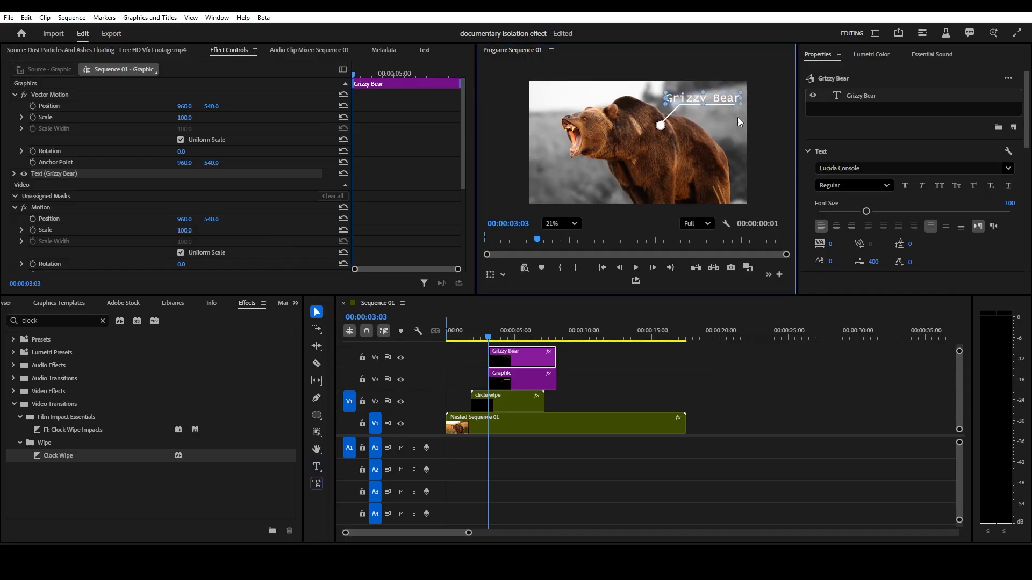
drag(863, 209, 853, 208)
scroll(720, 100, up, 5)
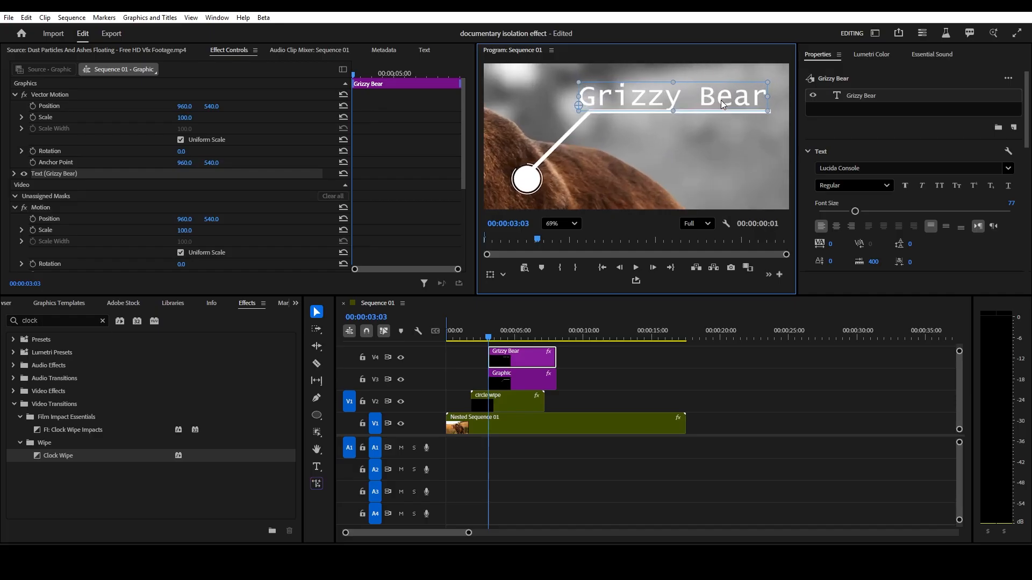
click(746, 373)
scroll(709, 154, down, 5)
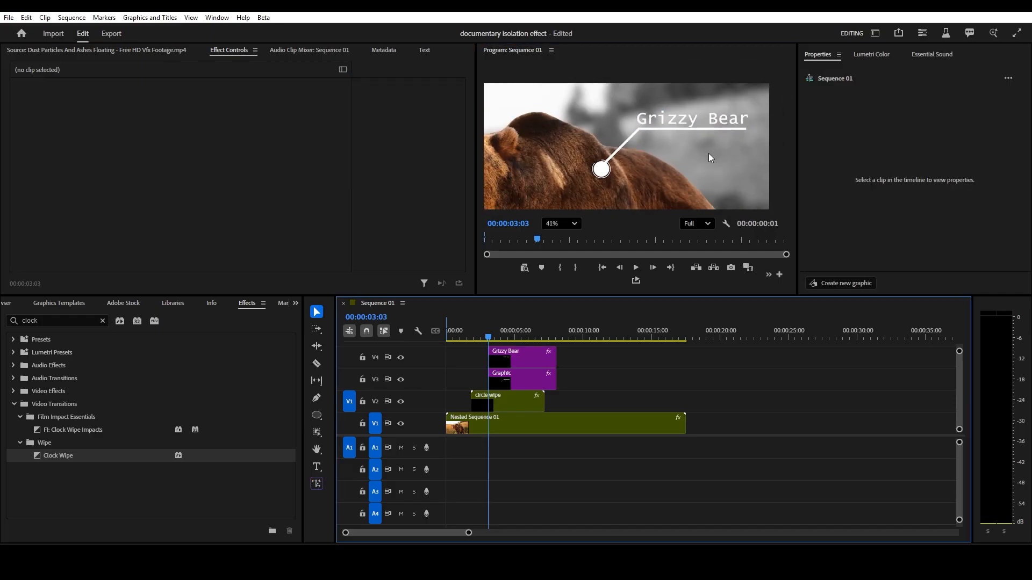
- Nest the line and text graphics into a sequence named Grizzy Bear Label
drag(590, 358, 525, 381)
right_click(516, 378)
mouse_move(554, 234)
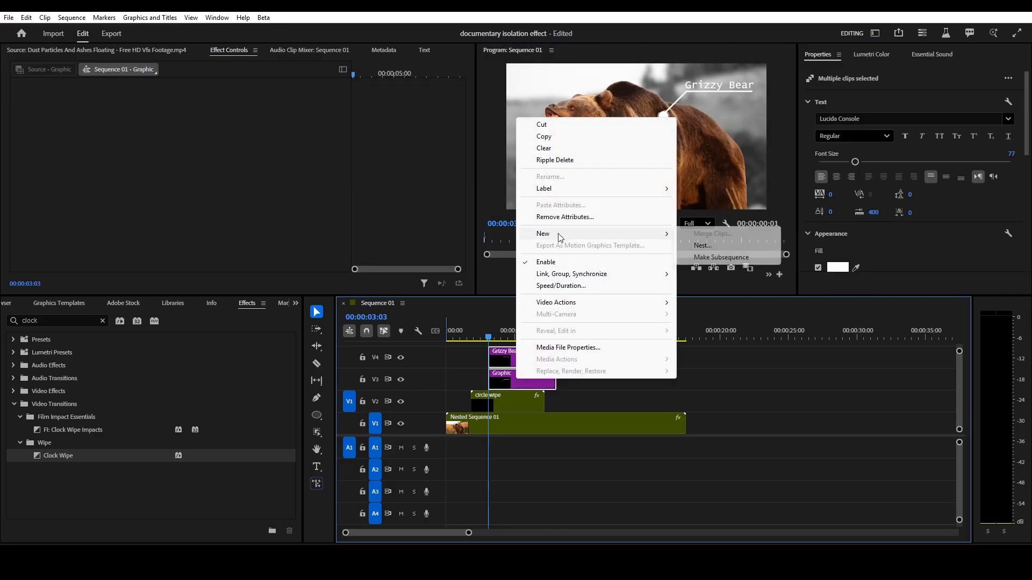
click(699, 238)
text(Grizzy Bear)
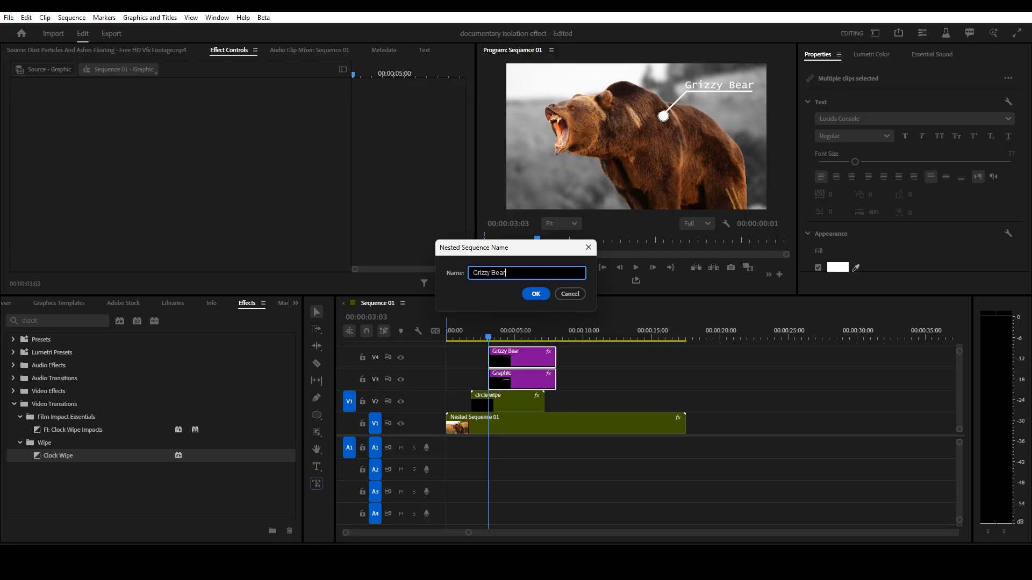
text( Label)
key(Return)
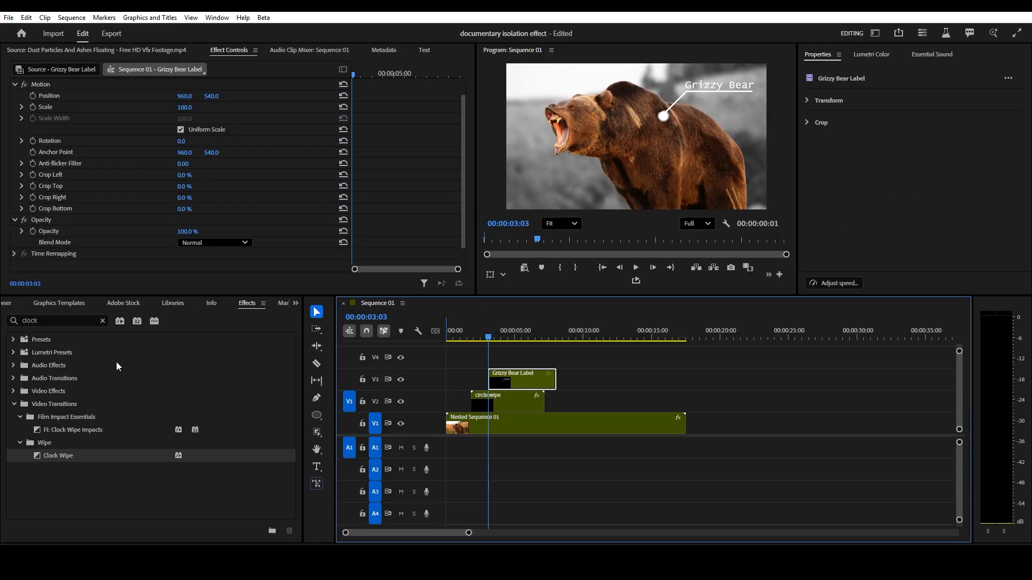
- Apply the Crop effect to the Grizzy Bear Label clip, keyframe the Right crop at 41%, and set edge feather to 35
double_click(72, 320)
text(crop)
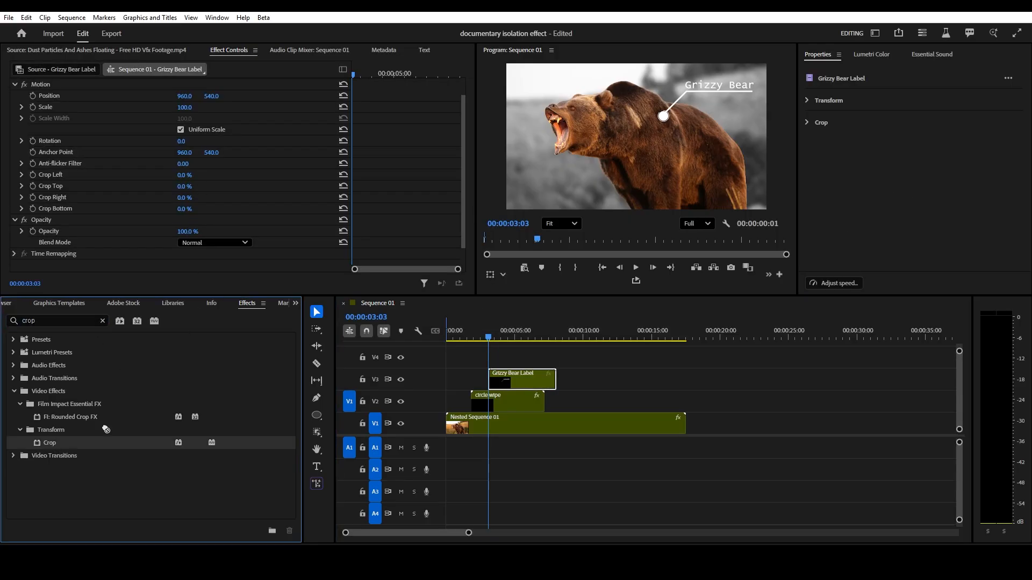
drag(49, 442, 531, 388)
drag(184, 198, 192, 199)
click(33, 197)
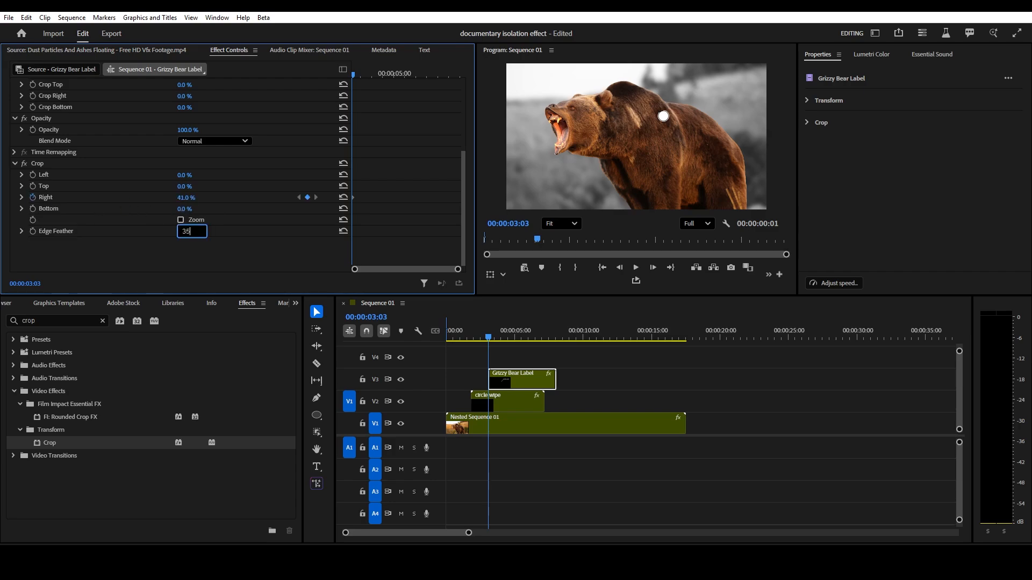
- Move a few frames later and set the Right crop to 0% to reveal the label
drag(354, 75, 363, 75)
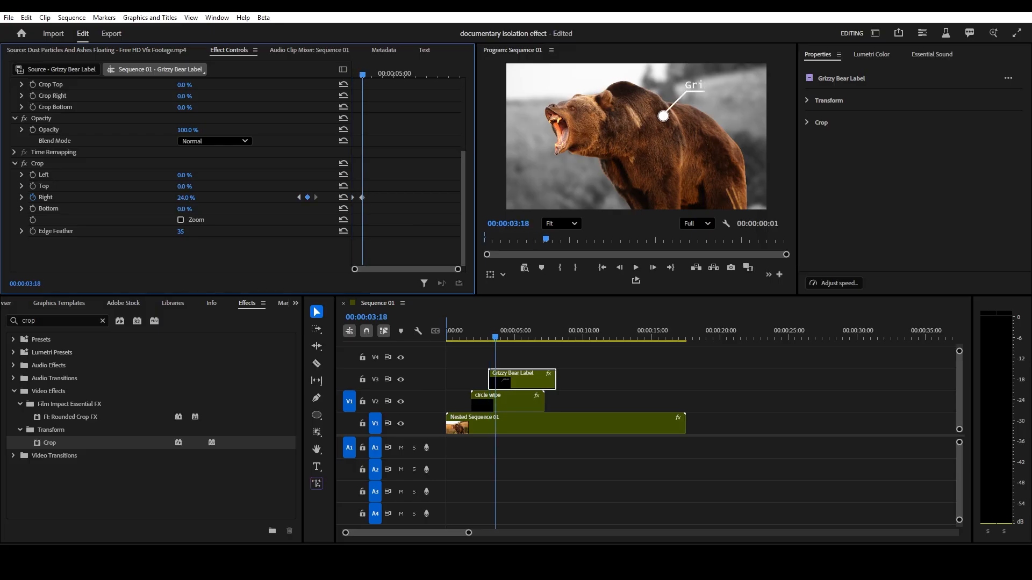
drag(185, 197, 179, 197)
- Apply Ease In and Ease Out to the Right crop keyframes and scrub the timeline to preview the label reveal
mouse_move(363, 199)
mouse_down()
mouse_move(374, 202)
mouse_move(350, 195)
mouse_up()
right_click(351, 195)
click(397, 338)
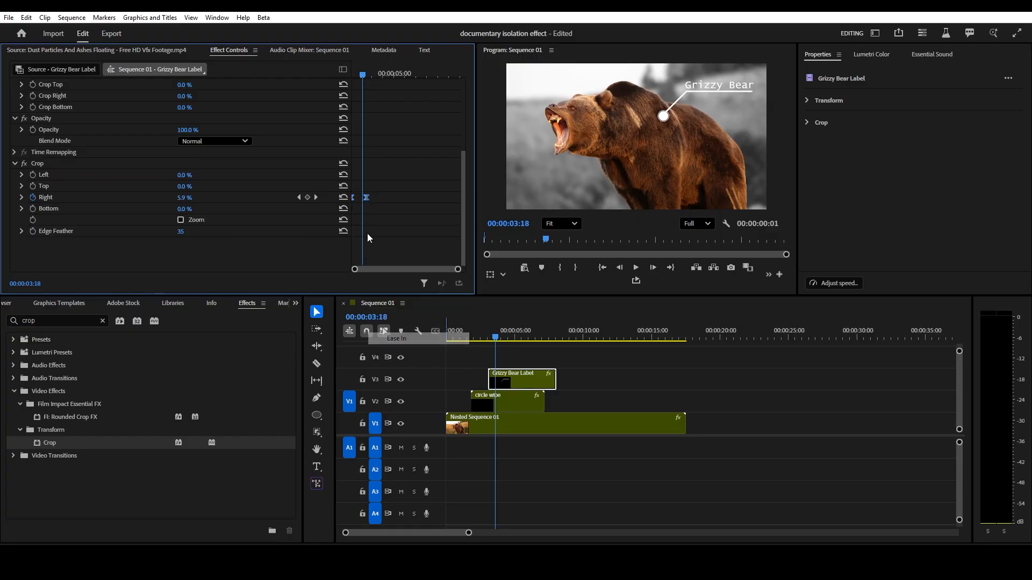
right_click(367, 197)
click(398, 352)
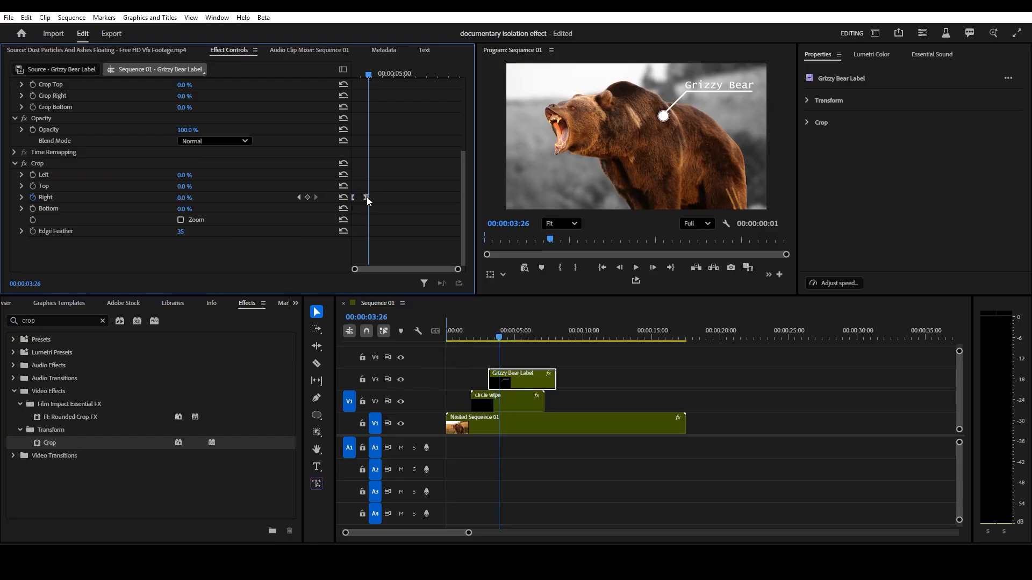
click(559, 339)
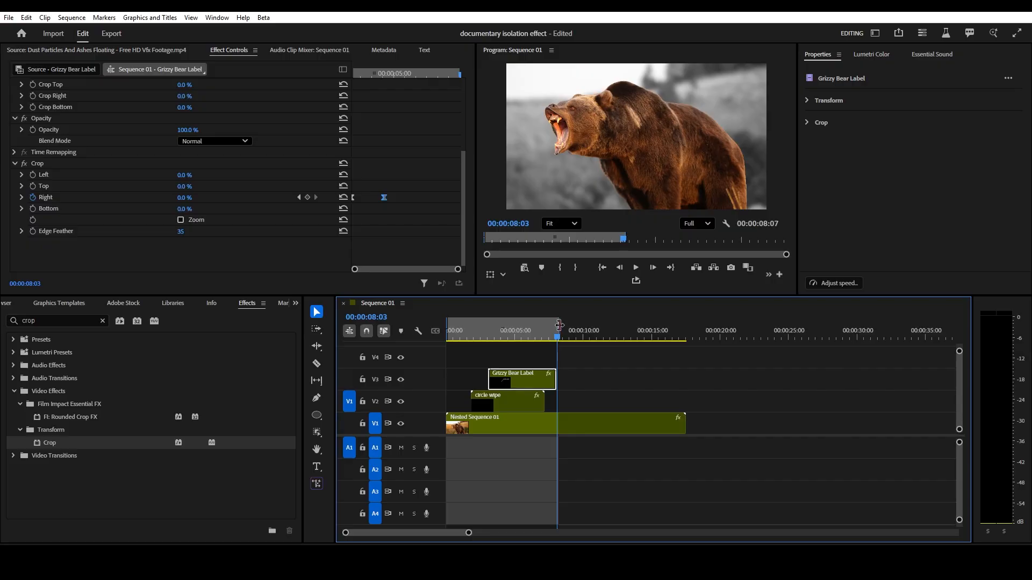
drag(559, 325, 558, 325)
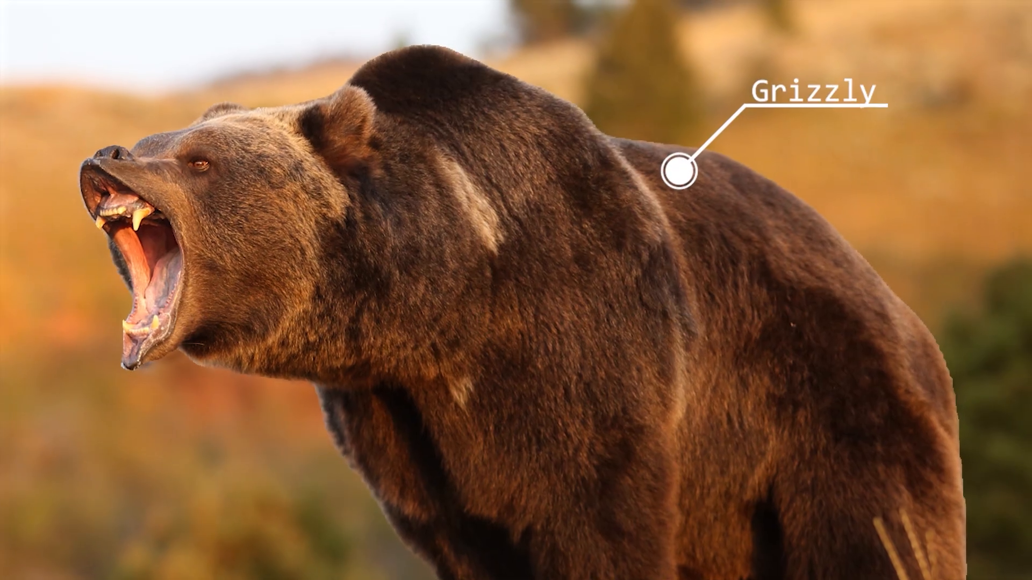